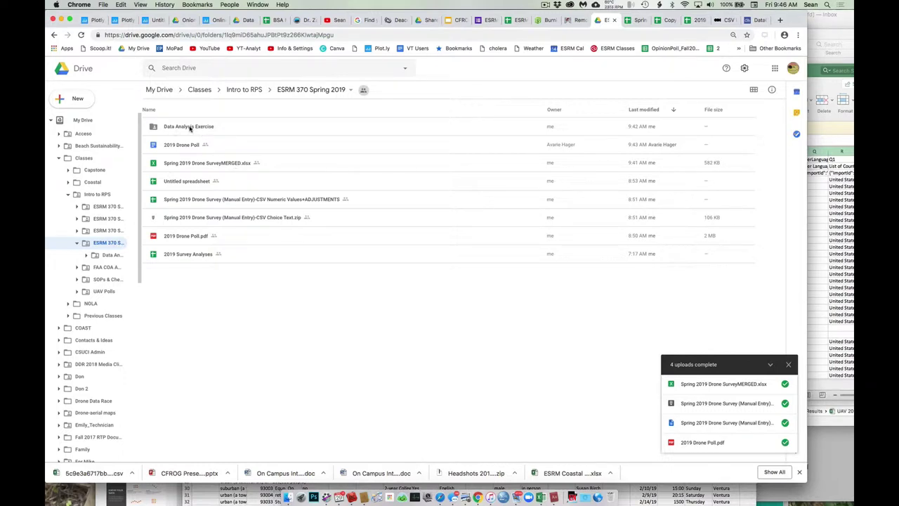
# - Open the spreadsheet Copy of Spring 2019 Drone SurveyMERGED-DEMO from the Data Analysis Exercise folder
pyautogui.doubleClick(189, 126)
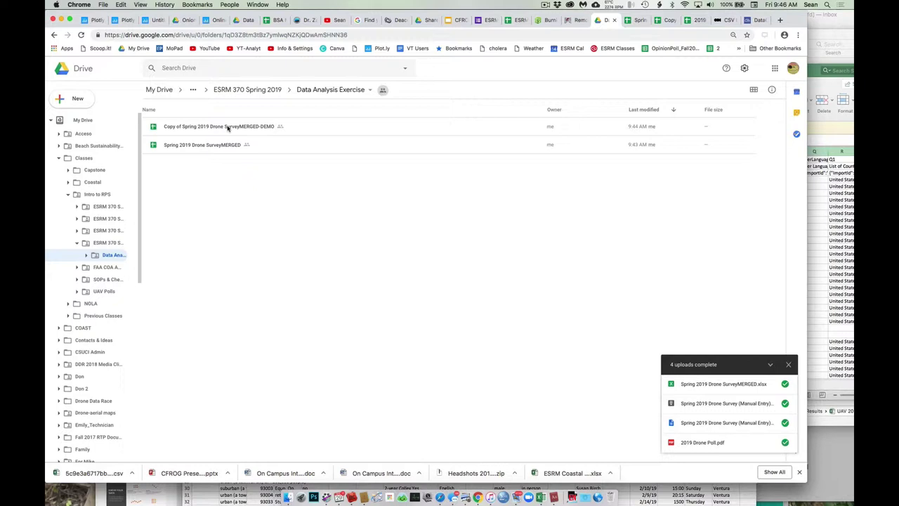
pyautogui.doubleClick(228, 127)
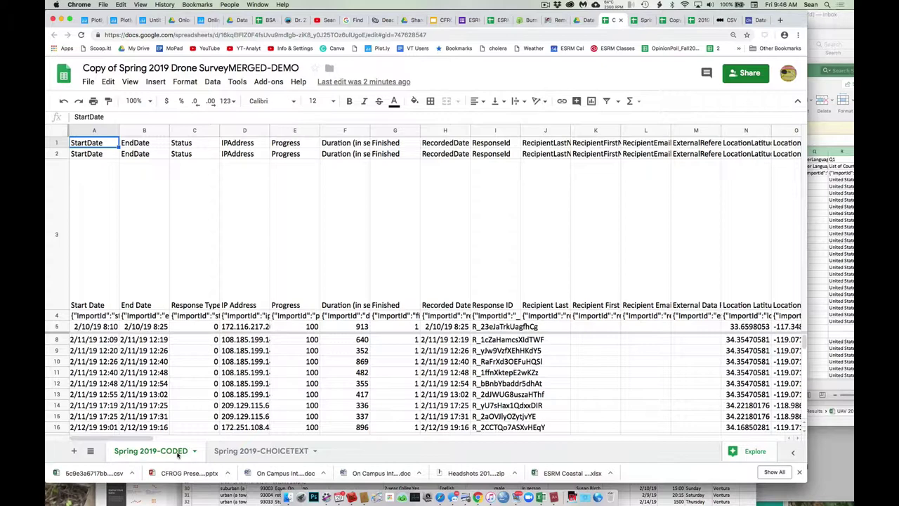
# - Examine the text answers to Q3_Predator and Q4 on the Spring 2019-CHOICETEXT sheet
pyautogui.click(231, 453)
pyautogui.hscroll(5, 358, 357)
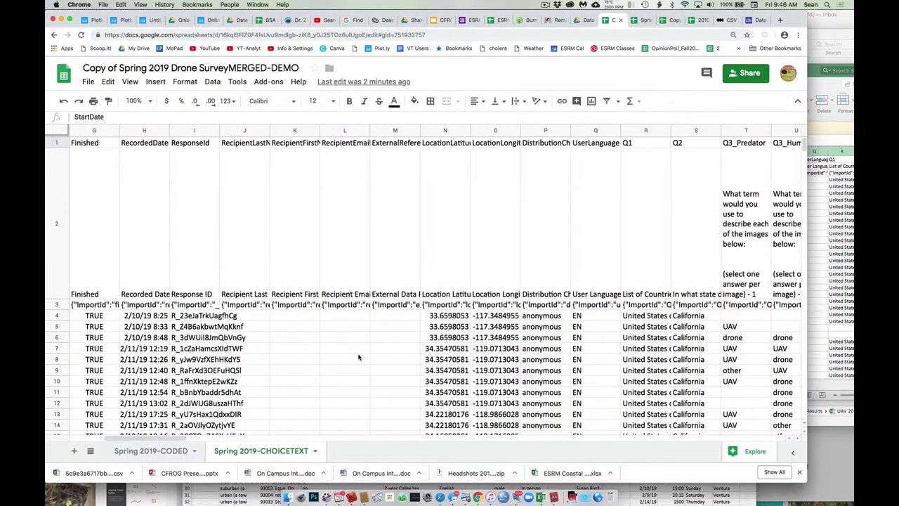
pyautogui.hscroll(7, 358, 357)
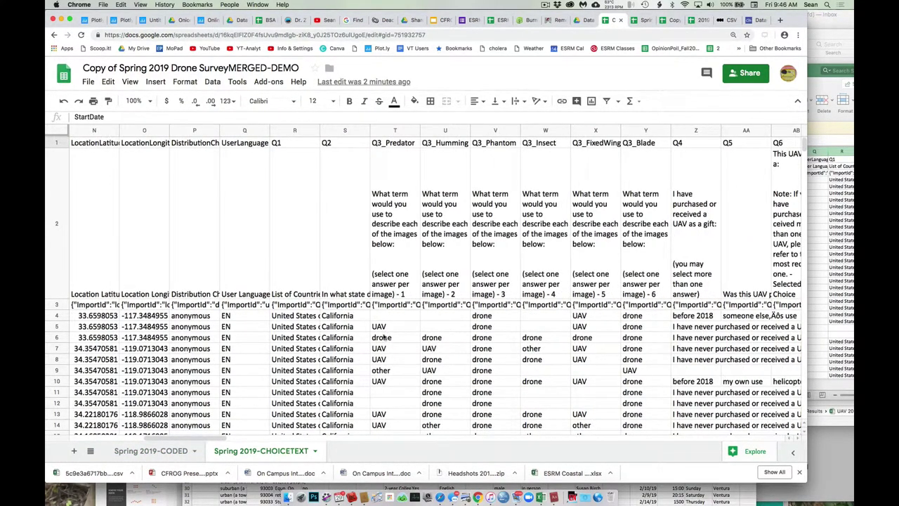
pyautogui.click(386, 330)
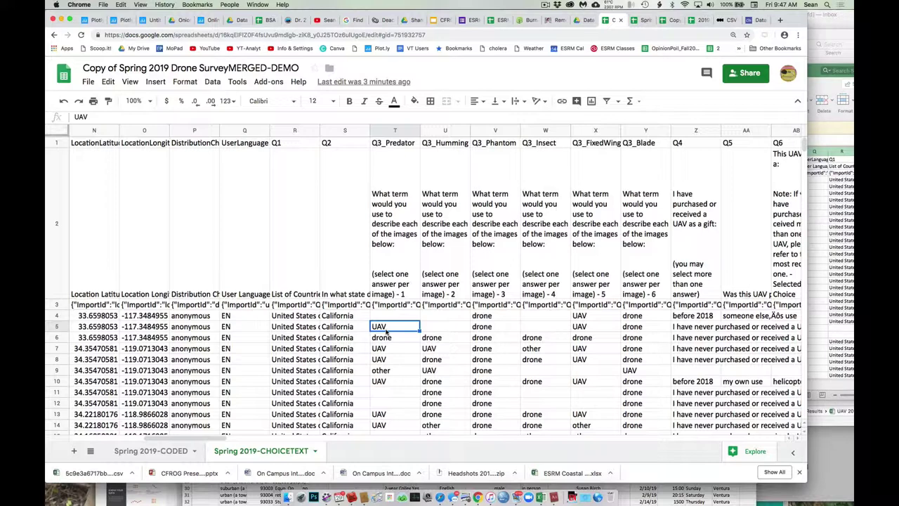
pyautogui.click(676, 342)
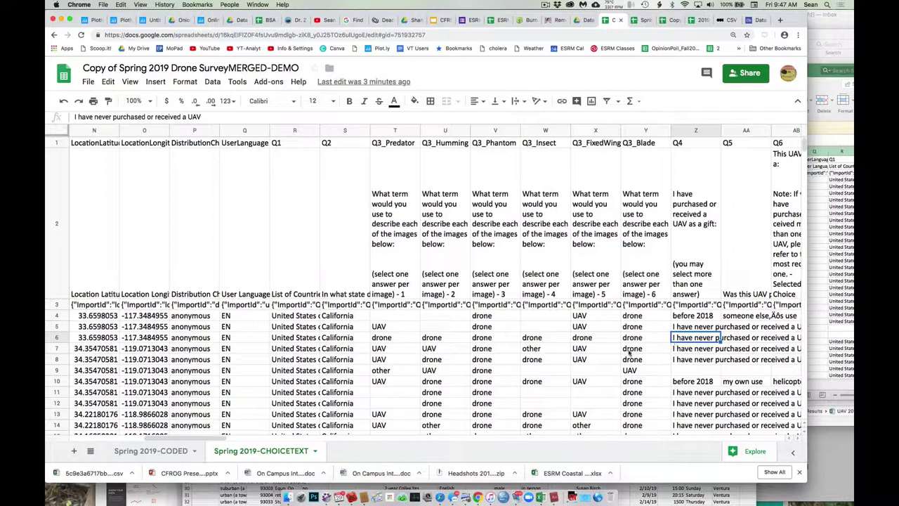
# - Examine the numeric answer codes across the question columns of the Spring 2019-CODED sheet
pyautogui.click(150, 451)
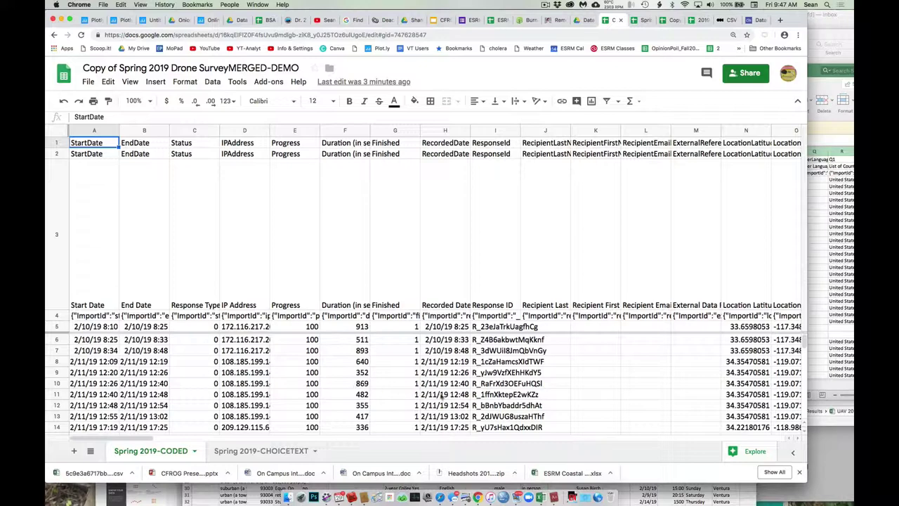
pyautogui.hscroll(10, 435, 394)
pyautogui.hscroll(6, 441, 397)
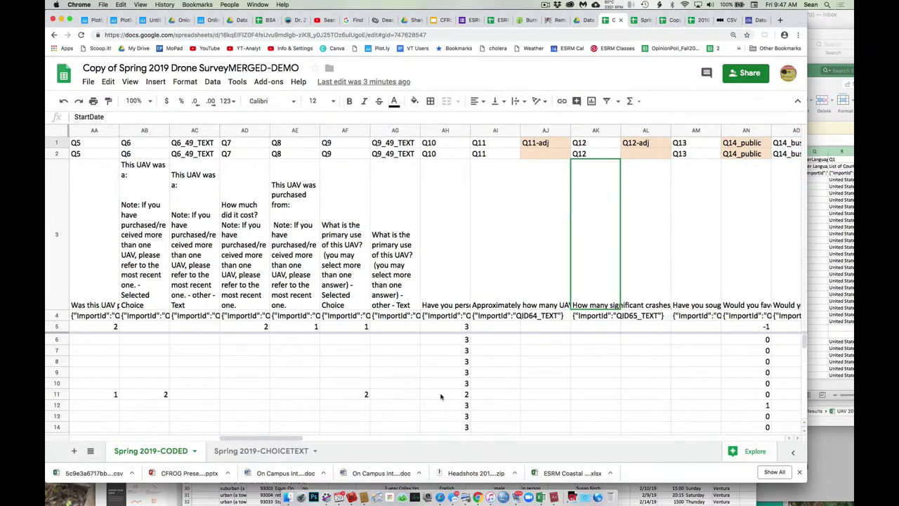
pyautogui.hscroll(2, 441, 397)
pyautogui.hscroll(-12, 441, 397)
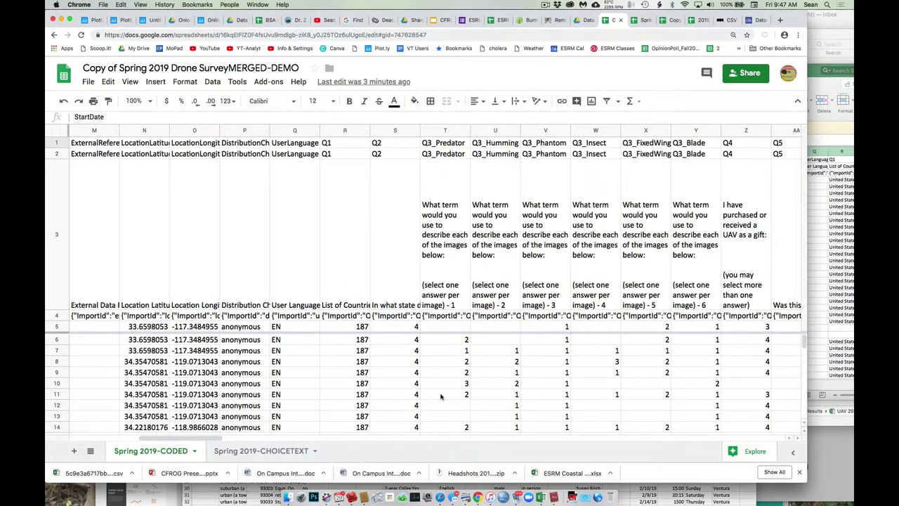
pyautogui.scroll(-1, 441, 397)
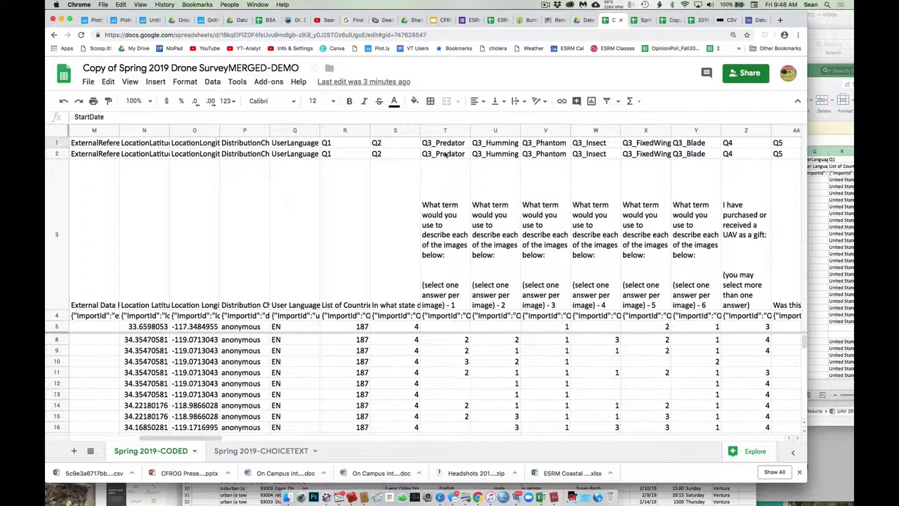
# - Fill both Q3_Predator header cells in rows 1 and 2 with light orange
pyautogui.moveTo(446, 142); pyautogui.dragTo(445, 153)
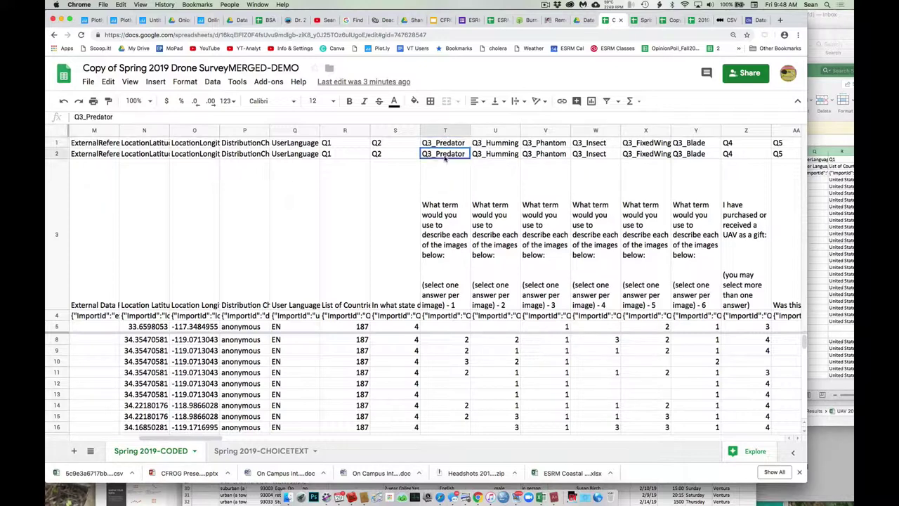
pyautogui.click(414, 102)
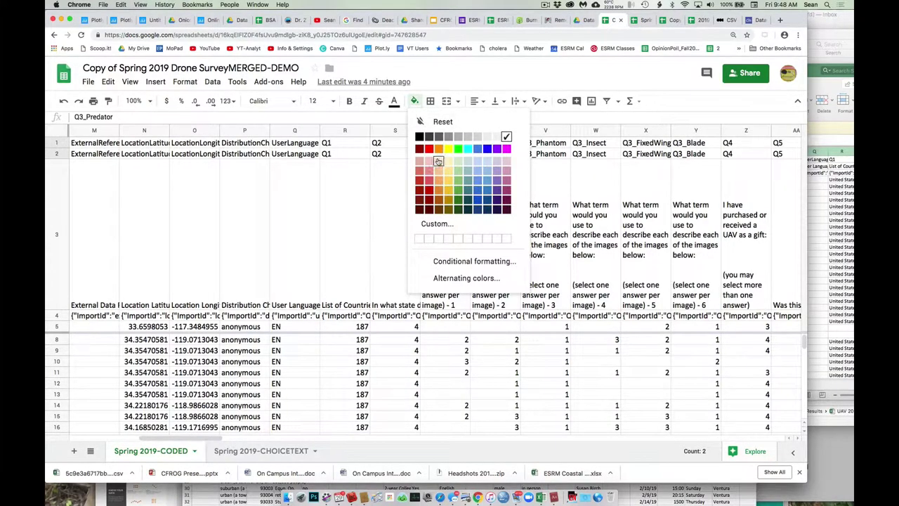
pyautogui.click(436, 158)
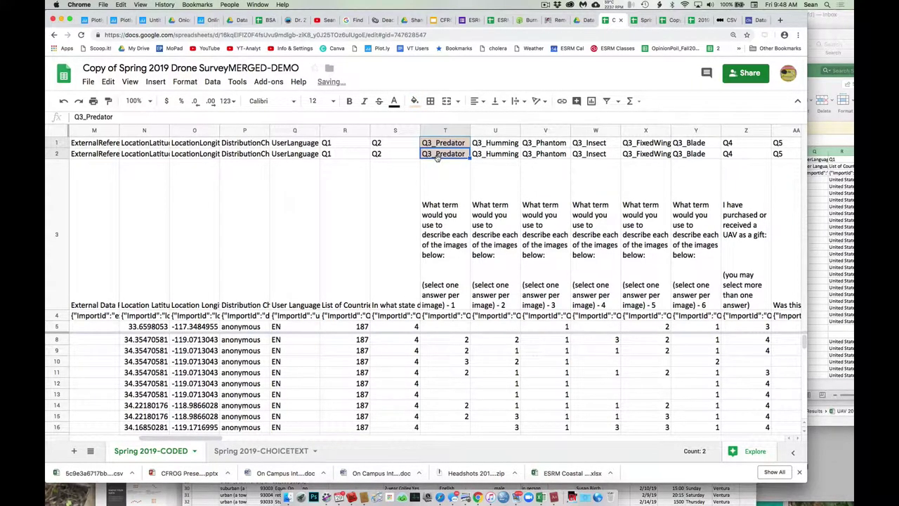
# - Look through the coded Q3_Predator responses beneath the frozen header rows and check where rows can be frozen
pyautogui.click(451, 351)
pyautogui.scroll(-10, 450, 359)
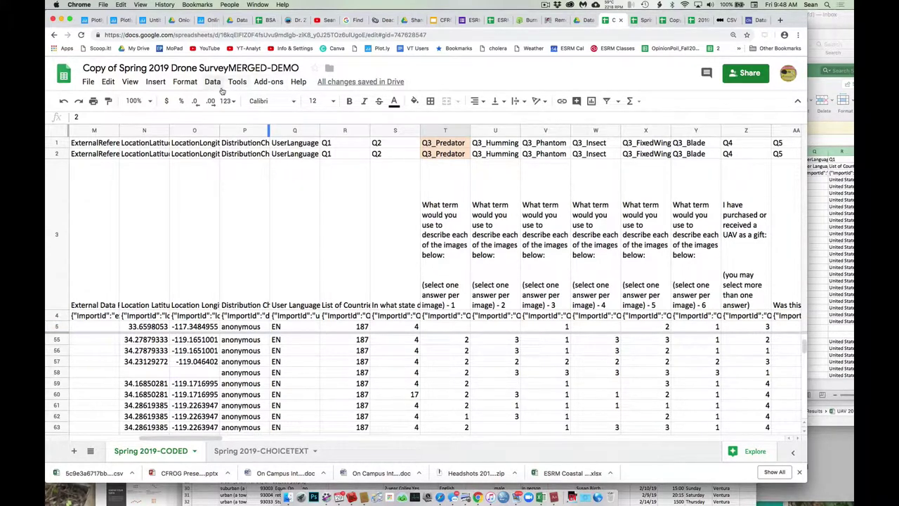
pyautogui.click(131, 82)
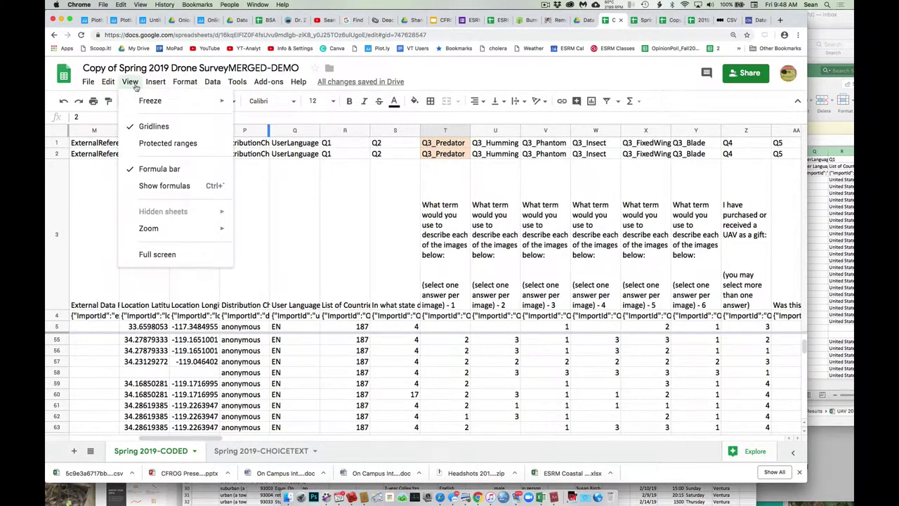
pyautogui.moveTo(141, 102)
pyautogui.click(136, 82)
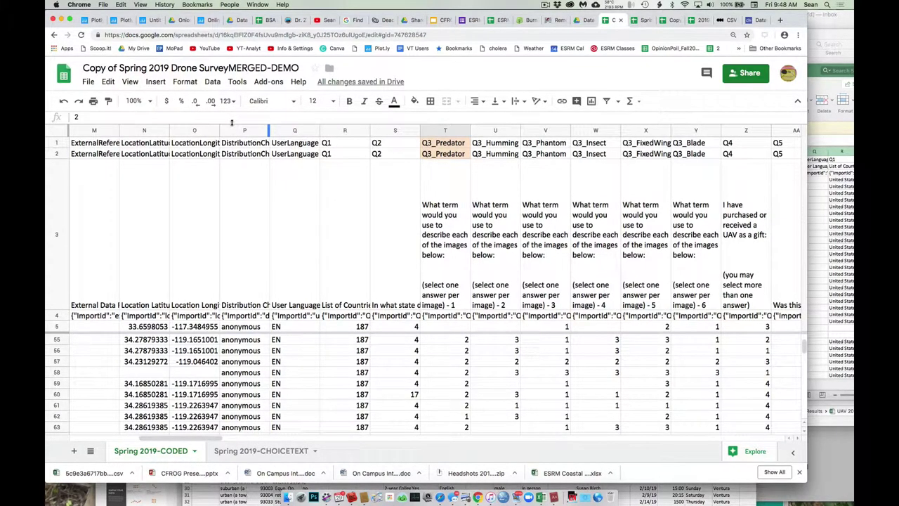
pyautogui.scroll(-2, 452, 351)
pyautogui.scroll(-20, 452, 351)
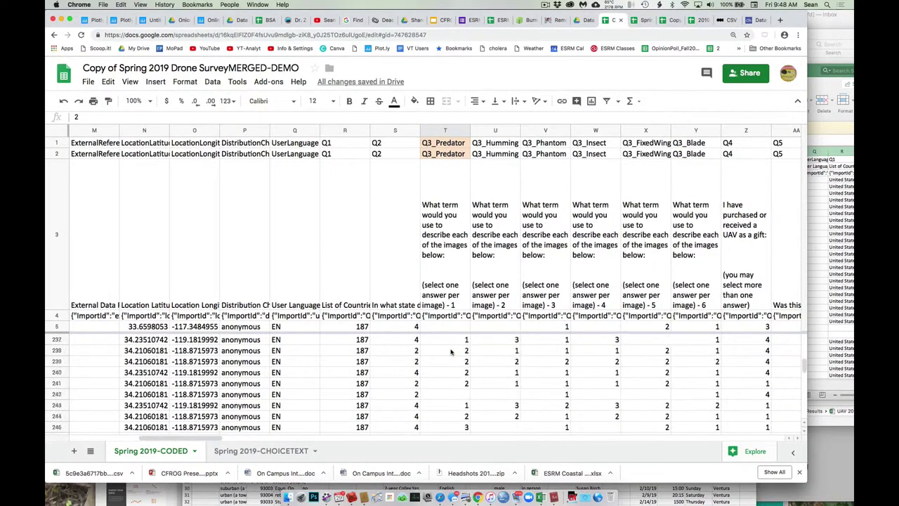
pyautogui.scroll(20, 452, 352)
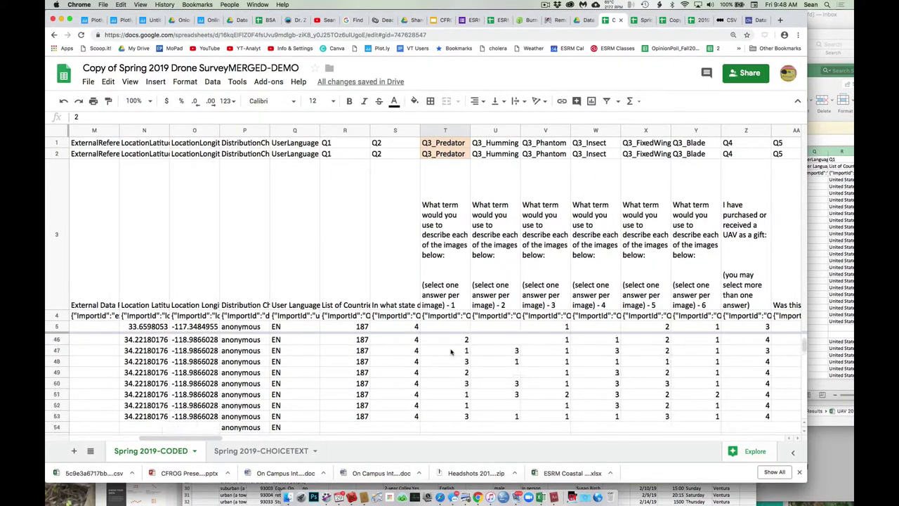
pyautogui.scroll(10, 452, 352)
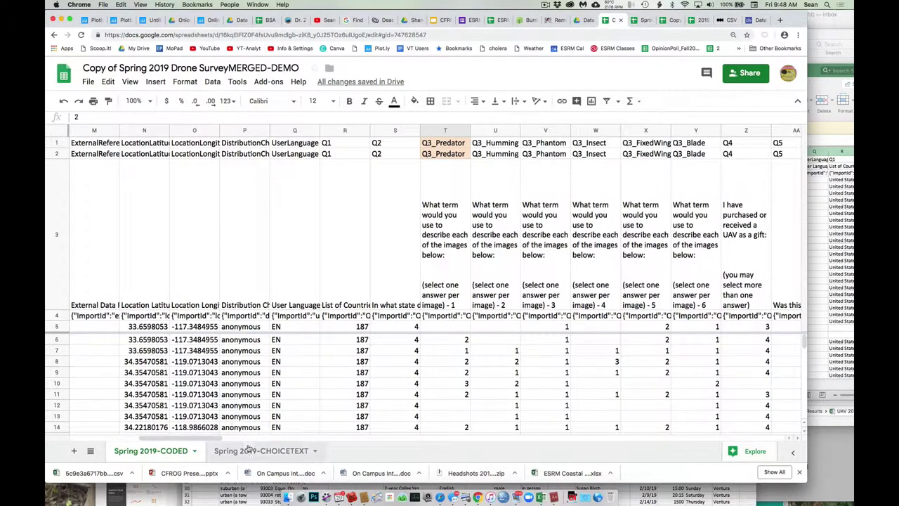
# - Check the first Q3_Predator text answer on the Spring 2019-CHOICETEXT sheet against its code on the Spring 2019-CODED sheet
pyautogui.click(249, 452)
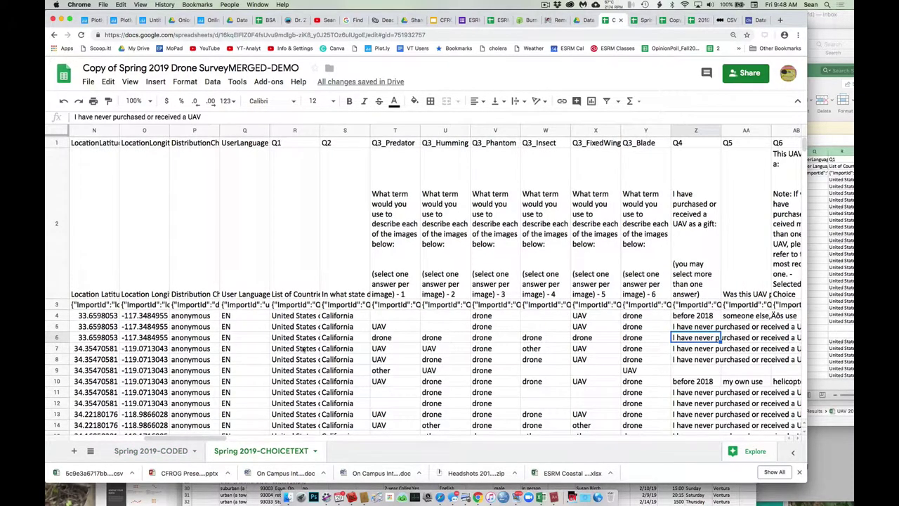
pyautogui.click(390, 327)
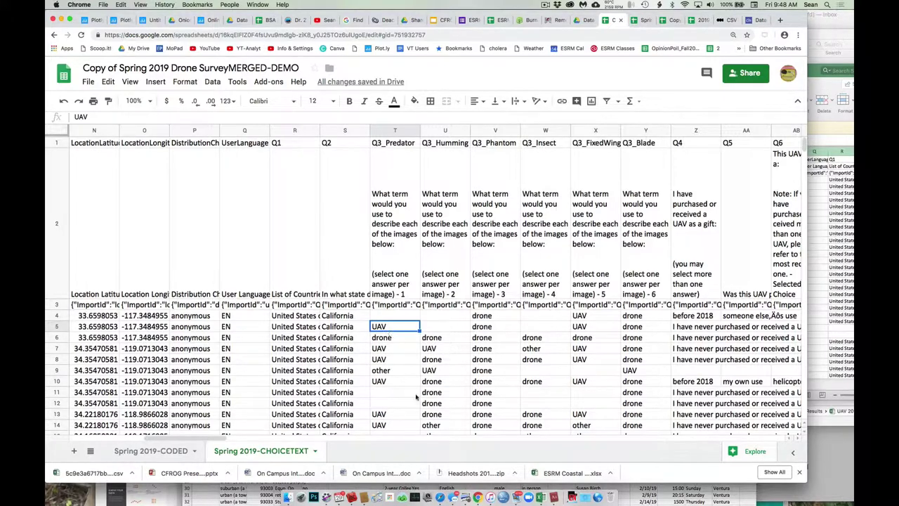
pyautogui.click(179, 455)
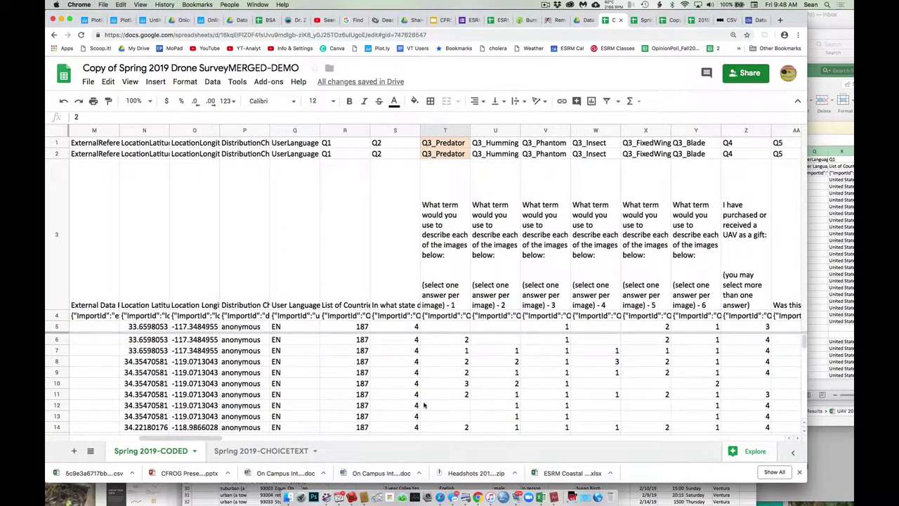
# - Add 200 more rows at the bottom of the Spring 2019-CODED sheet
pyautogui.scroll(-15, 424, 404)
pyautogui.scroll(-20, 424, 404)
pyautogui.scroll(-20, 424, 405)
pyautogui.scroll(-20, 424, 405)
pyautogui.scroll(-20, 424, 405)
pyautogui.scroll(-12, 424, 405)
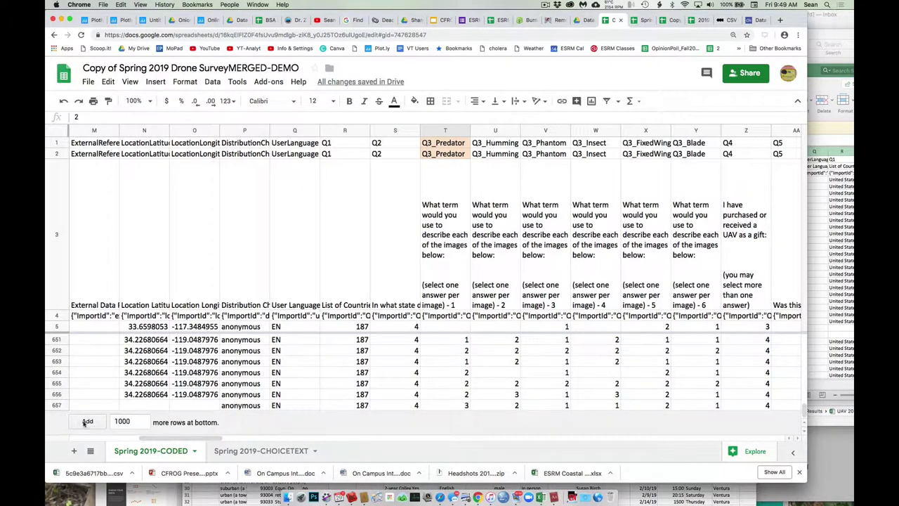
pyautogui.doubleClick(131, 421)
pyautogui.write('200')
pyautogui.click(87, 422)
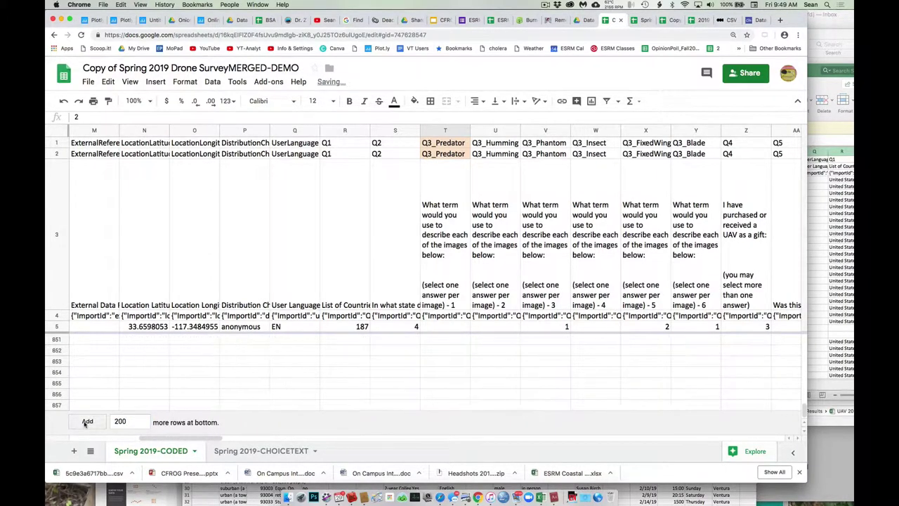
pyautogui.scroll(-10, 265, 408)
pyautogui.scroll(10, 265, 408)
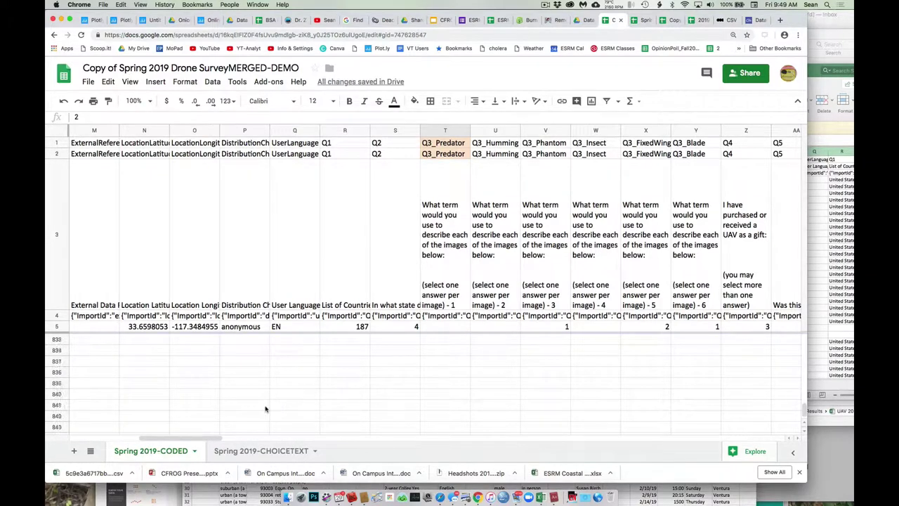
# - Enter a COUNT formula in cell T661 for the Q3_Predator responses in T5:T657
pyautogui.scroll(15, 265, 409)
pyautogui.scroll(13, 265, 409)
pyautogui.scroll(-3, 266, 409)
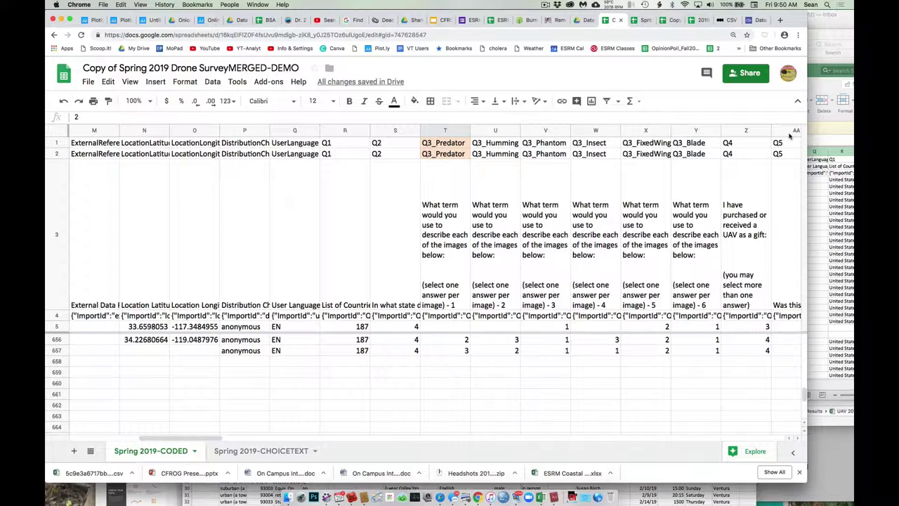
pyautogui.click(450, 397)
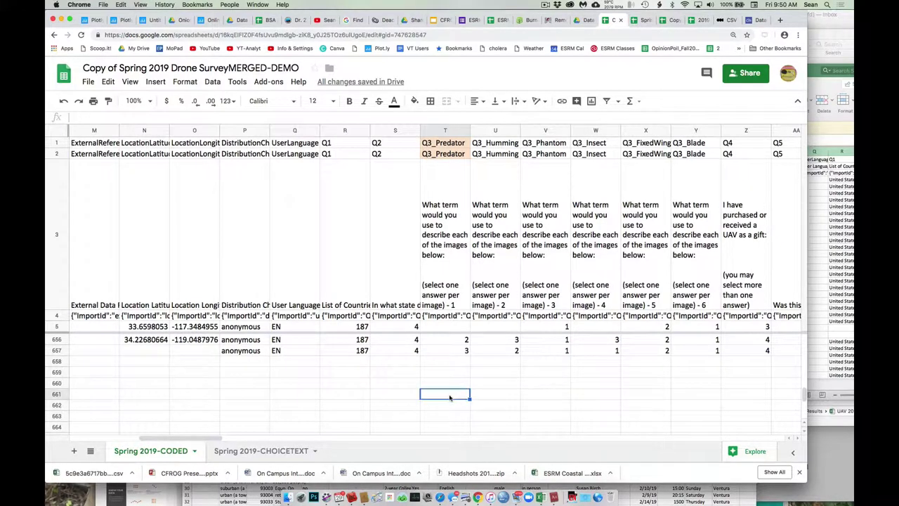
pyautogui.write('=COUNT')
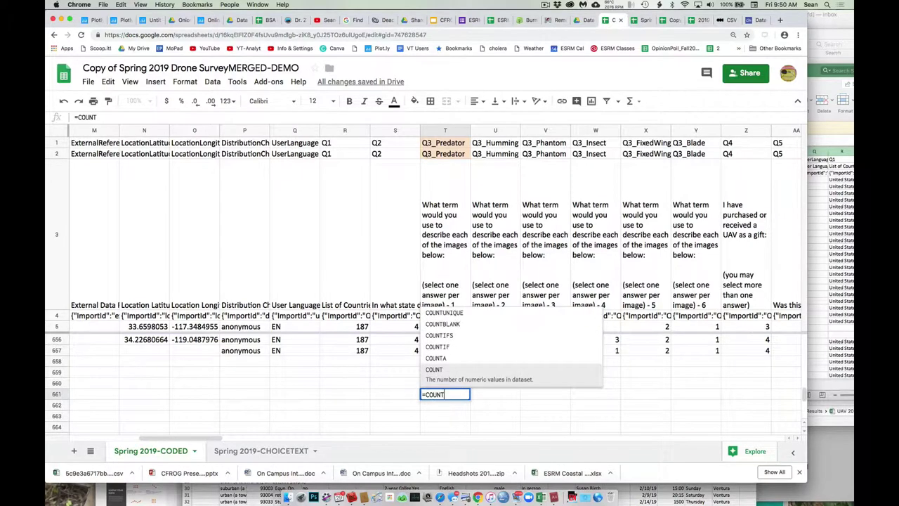
pyautogui.write('(')
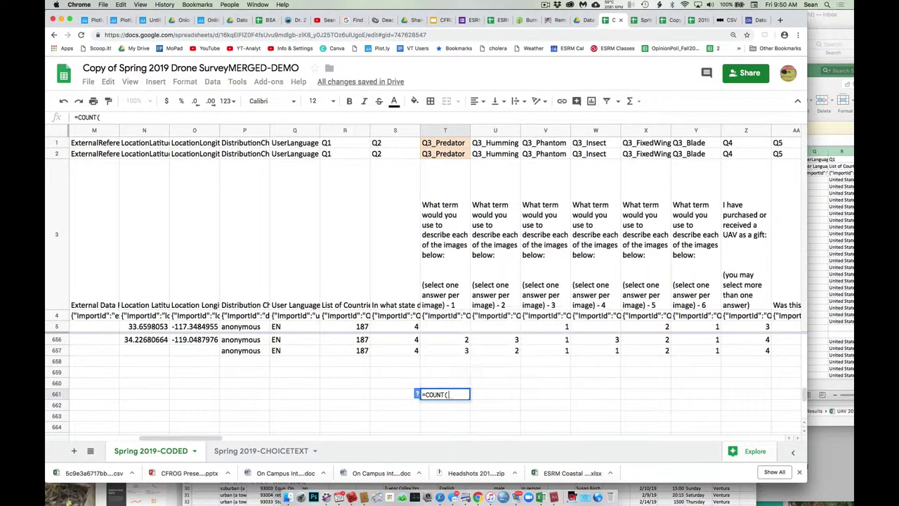
pyautogui.click(456, 353)
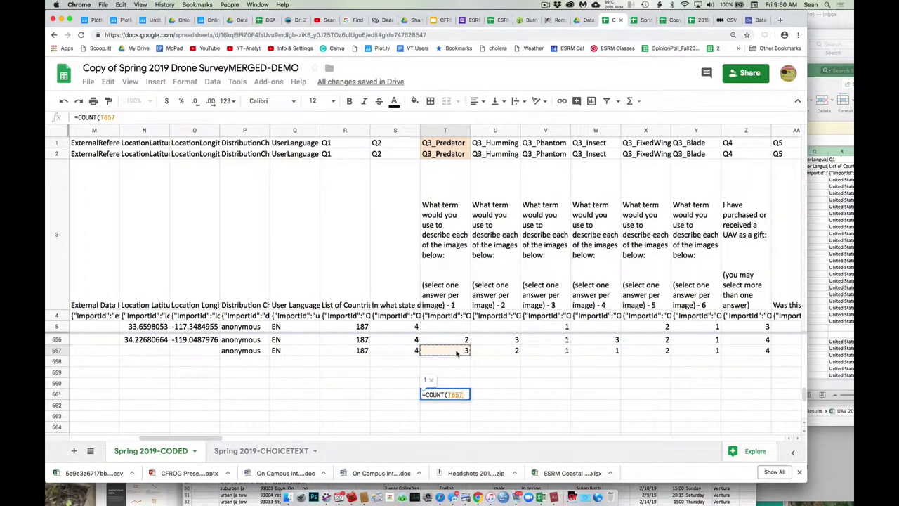
pyautogui.scroll(20, 457, 353)
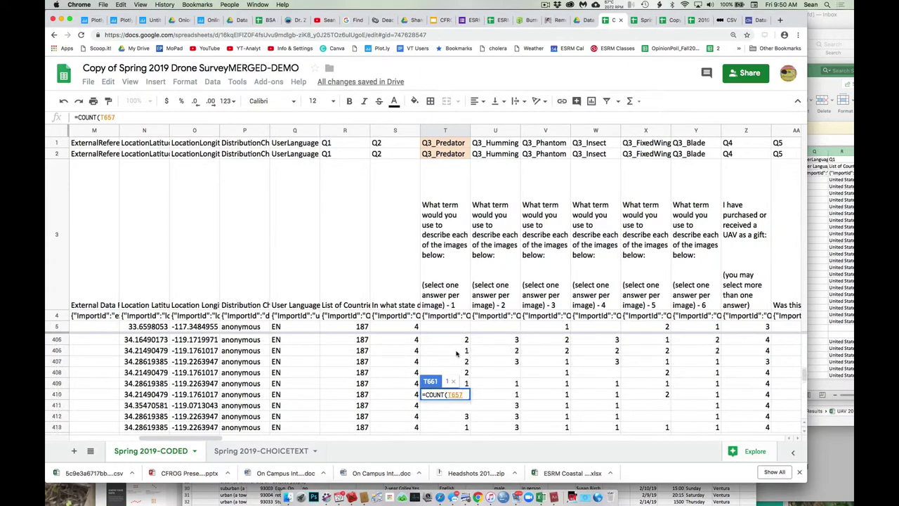
pyautogui.scroll(20, 457, 353)
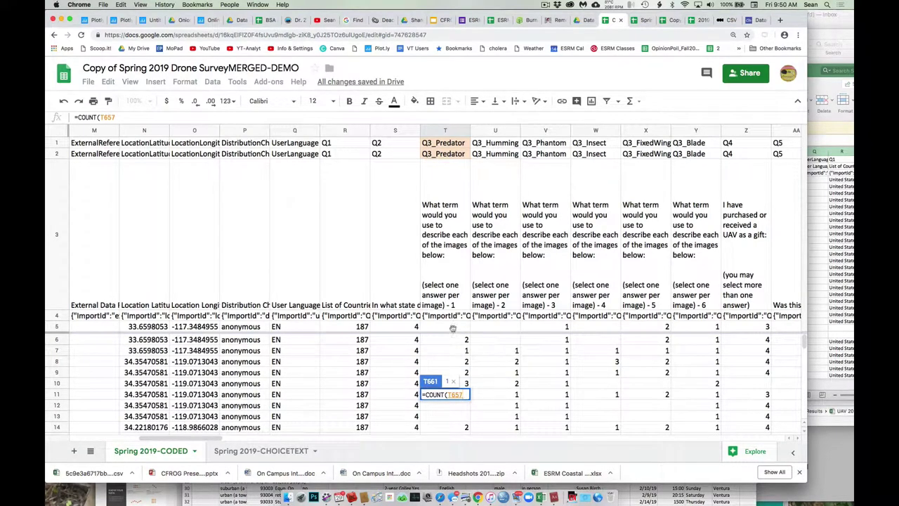
pyautogui.keyDown('shift'); pyautogui.click(443, 329); pyautogui.keyUp('shift')
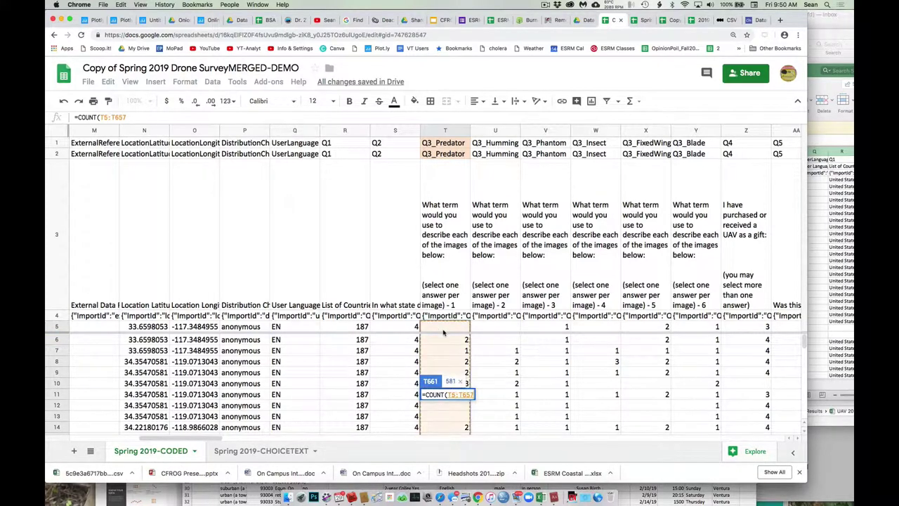
pyautogui.press('Return')
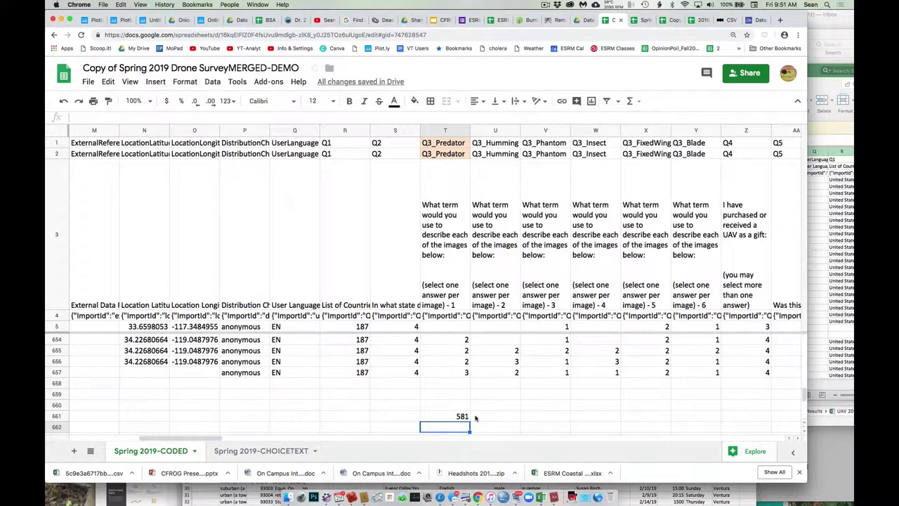
# - Label cell S661, beside the Q3_Predator count, as "Total Responses" and right-align the label
pyautogui.press('Up')
pyautogui.press('Left')
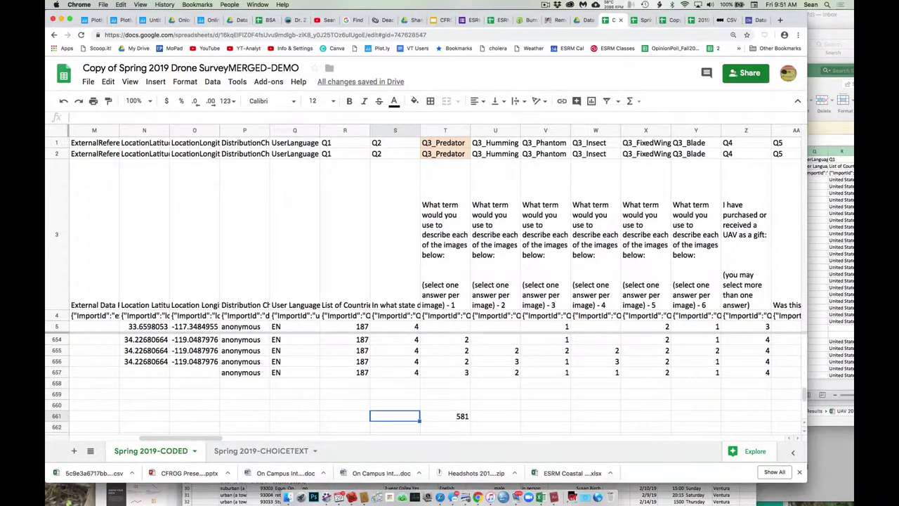
pyautogui.write('Total Re')
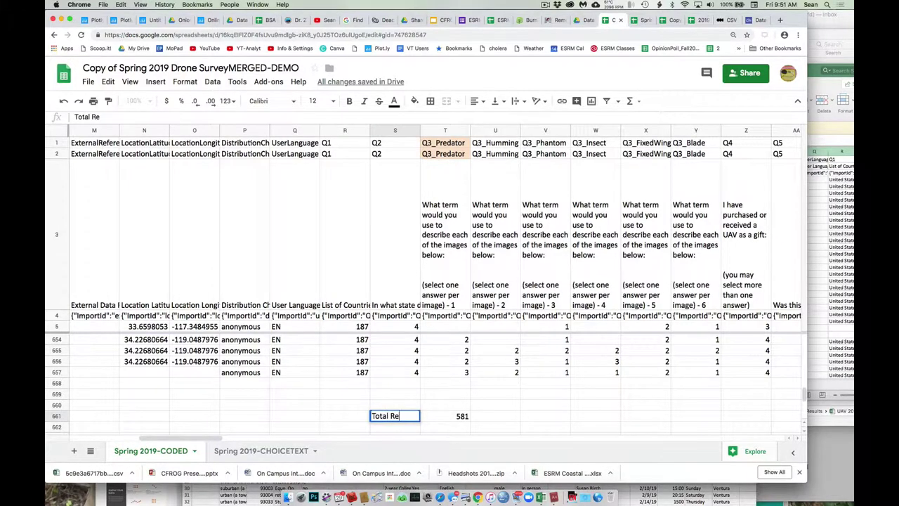
pyautogui.write('sponses')
pyautogui.press('Return')
pyautogui.press('Up')
pyautogui.click(477, 101)
pyautogui.click(500, 119)
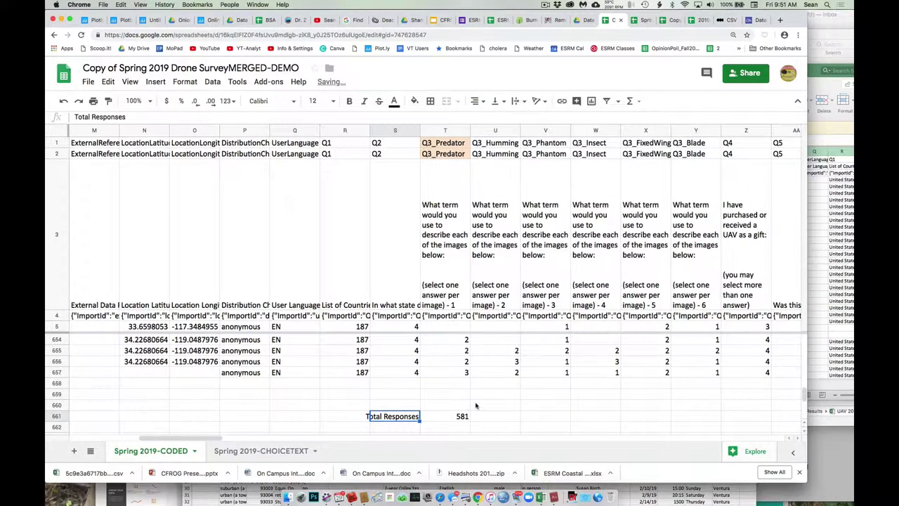
# - Enter the label "2 aka UAV?" in cell S662, under Total Responses
pyautogui.scroll(-1, 475, 405)
pyautogui.click(417, 419)
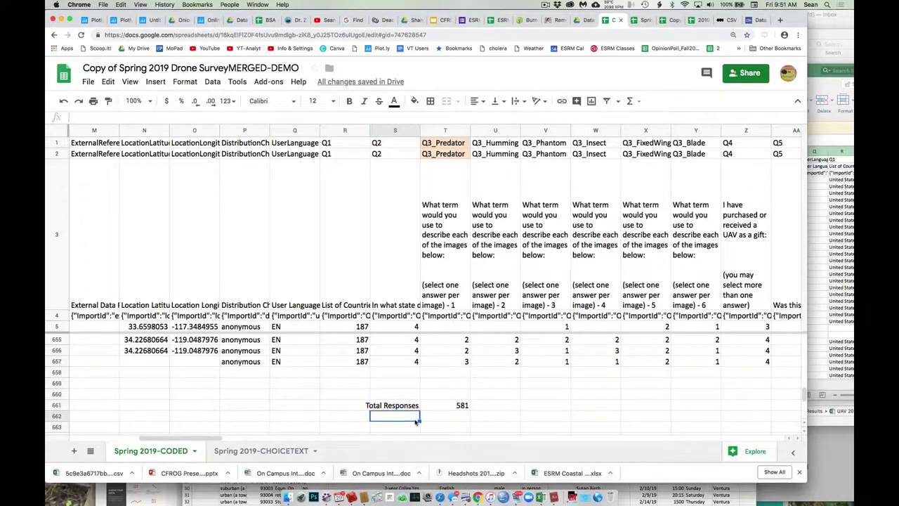
pyautogui.write('2')
pyautogui.press('BackSpace')
pyautogui.write('2 aka UAV')
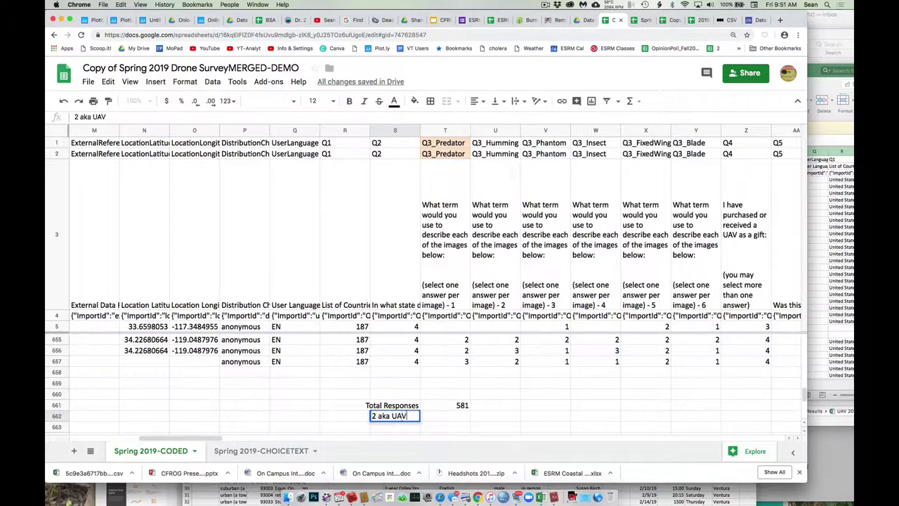
pyautogui.write('?')
pyautogui.press('Return')
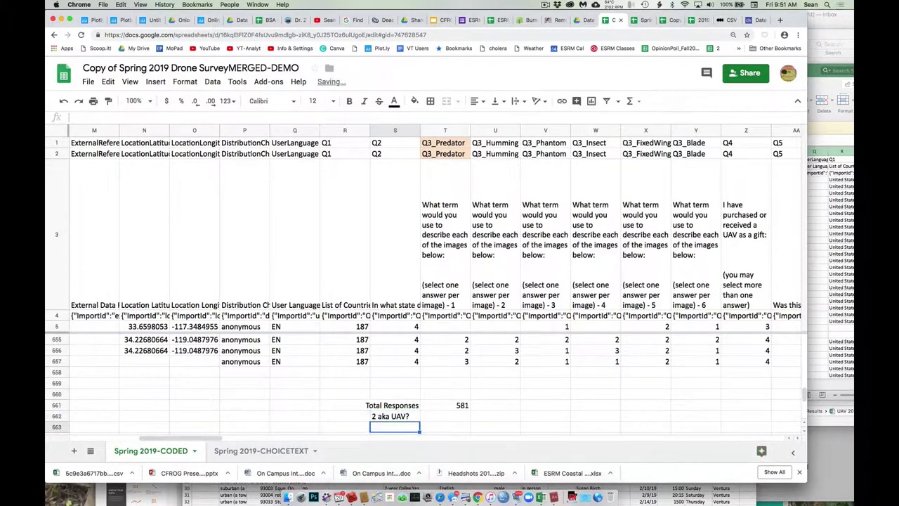
# - Copy the formula =COUNT(T5:T657) from T661 into T662, beside the "2 aka UAV?" label
pyautogui.press('Up')
pyautogui.press('Up')
pyautogui.press('Right')
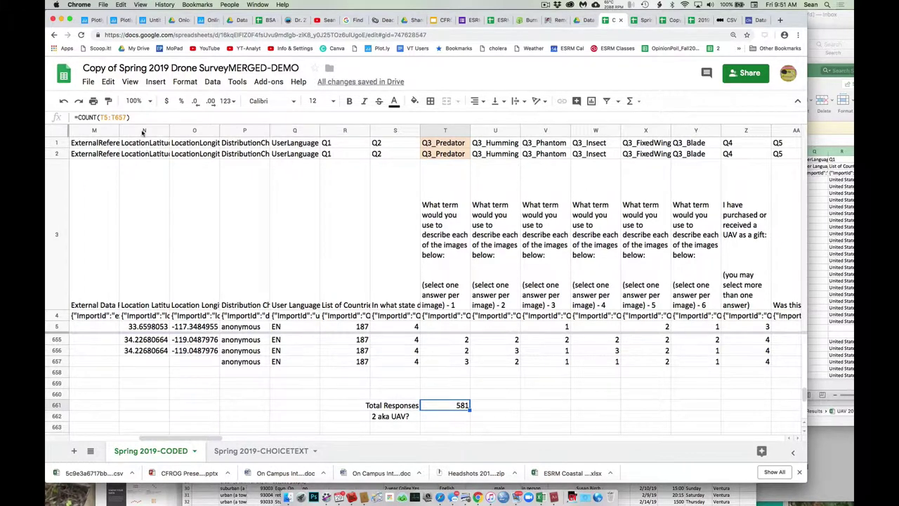
pyautogui.click(128, 118)
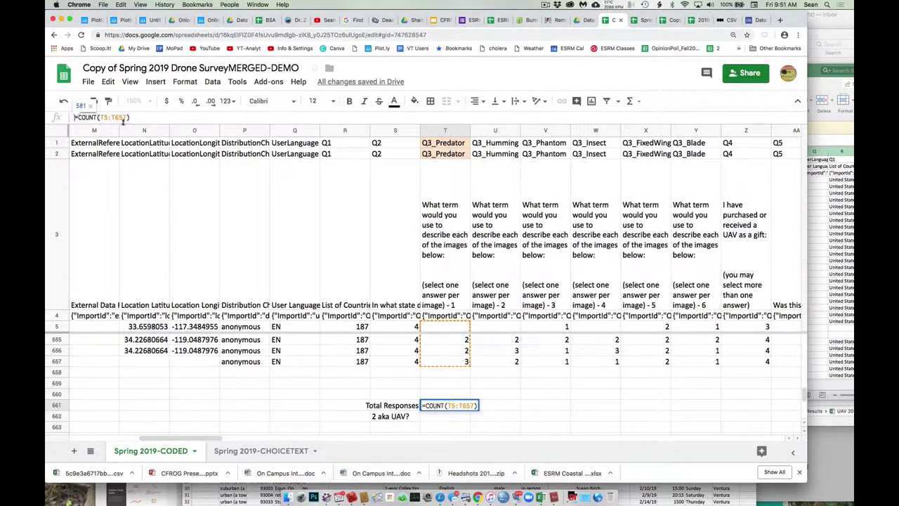
pyautogui.press('Return')
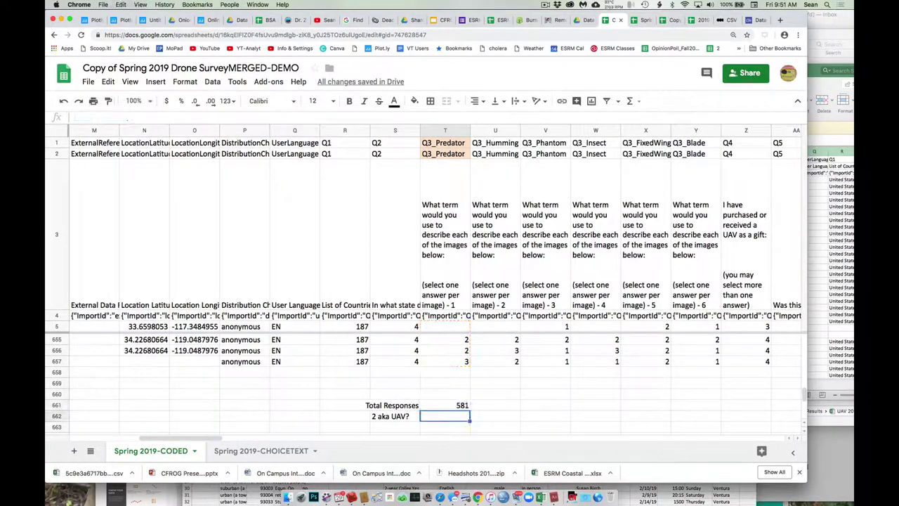
pyautogui.click(74, 117)
pyautogui.write('=COUNT(T5:T657)')
pyautogui.press('Return')
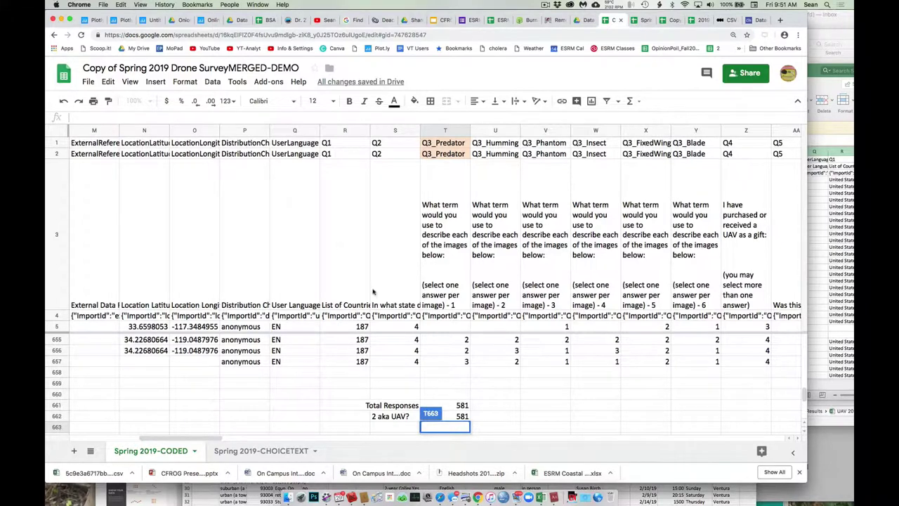
# - Change the formula in T662 to =COUNTIF(T5:T657,2) to count only the responses coded 2
pyautogui.scroll(-1, 457, 386)
pyautogui.click(453, 406)
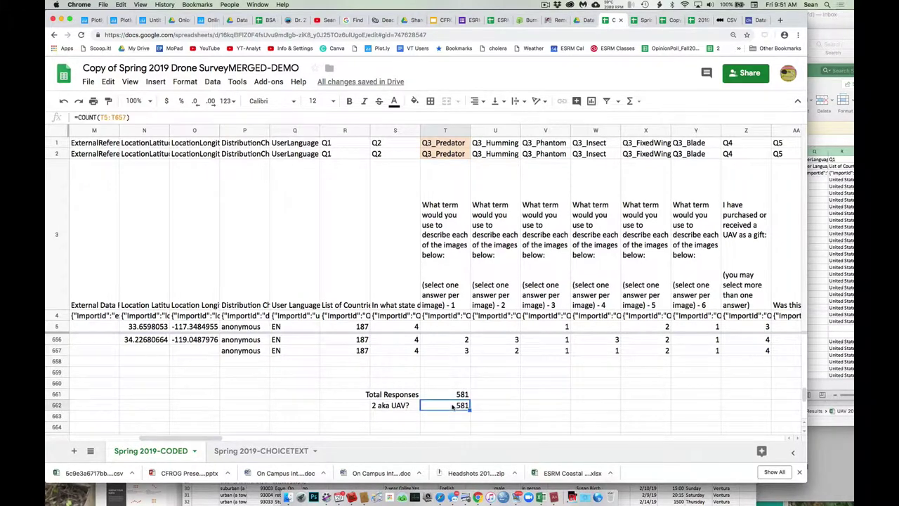
pyautogui.click(97, 117)
pyautogui.write('IF')
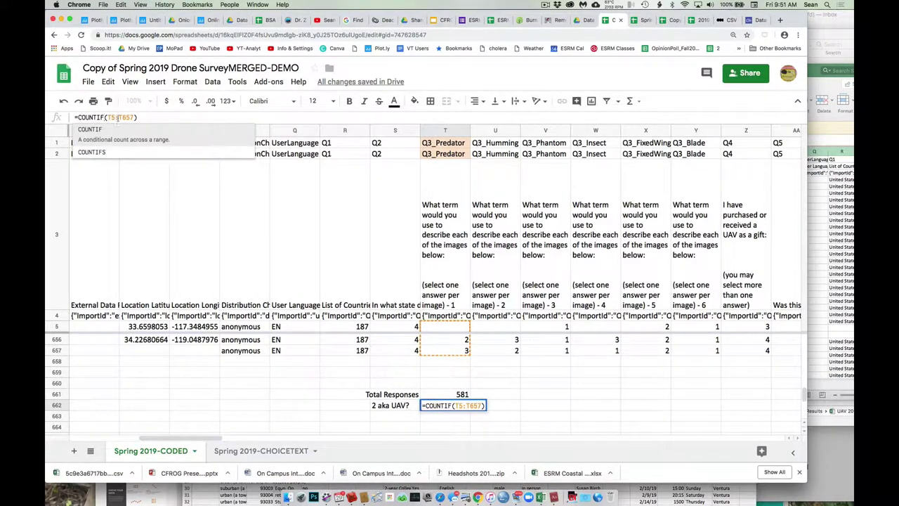
pyautogui.write(',2')
pyautogui.press('Return')
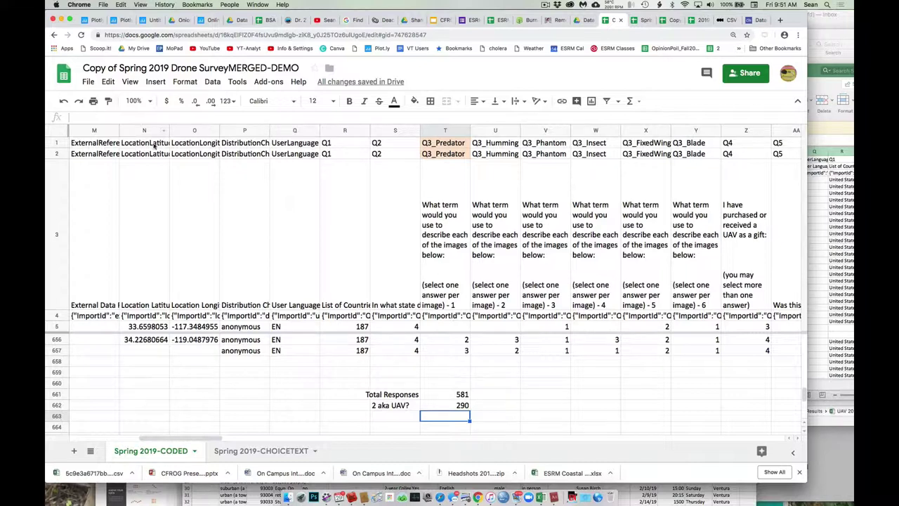
# - Extend the label in S662 to read "# of 2 aka UAV?"
pyautogui.click(379, 406)
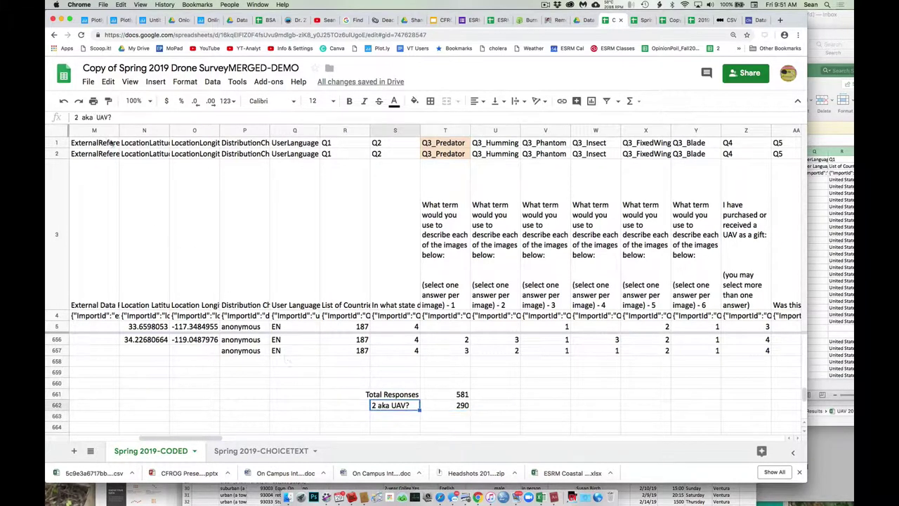
pyautogui.click(75, 116)
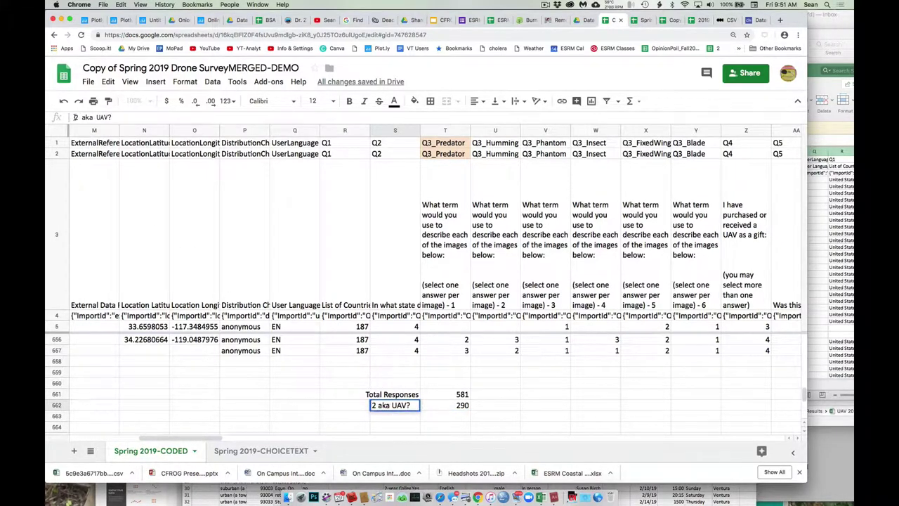
pyautogui.write('# of')
pyautogui.press('Return')
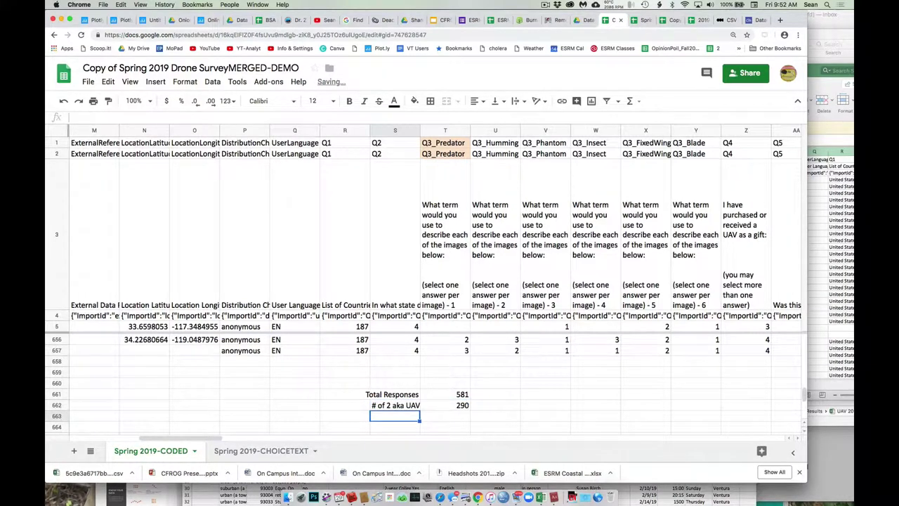
# - Copy the S662 label into S663 and change it to "% of 2 aka UAV?"
pyautogui.press('Up')
pyautogui.hotkey('ctrl', 'c')
pyautogui.press('Down')
pyautogui.hotkey('ctrl', 'v')
pyautogui.press('Return')
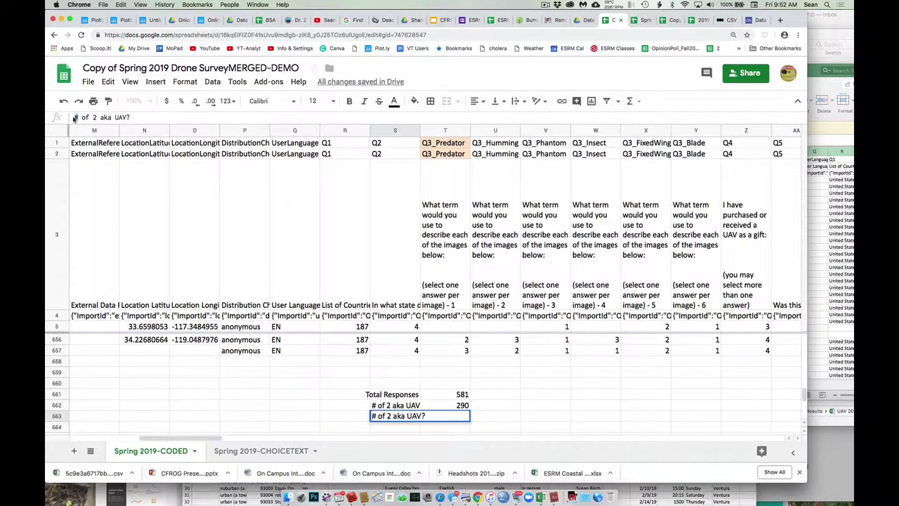
pyautogui.write('%')
pyautogui.press('Return')
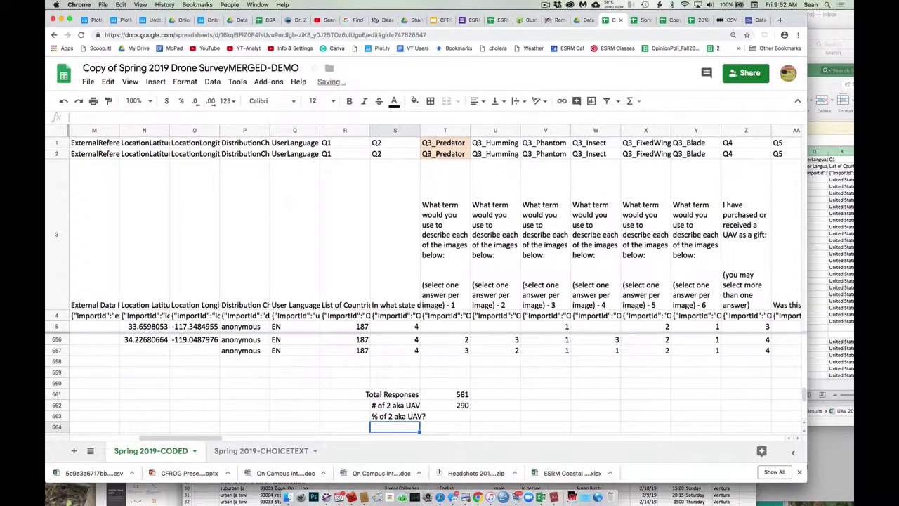
# - Enter the formula =T662/T661 in T663 to calculate the share of responses coded 2
pyautogui.write('=')
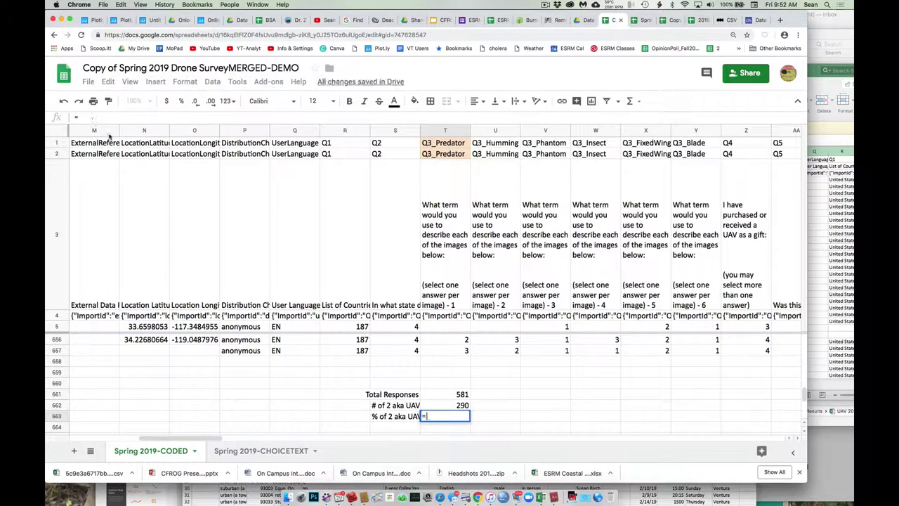
pyautogui.click(447, 405)
pyautogui.write('/')
pyautogui.click(449, 394)
pyautogui.press('Return')
pyautogui.click(457, 417)
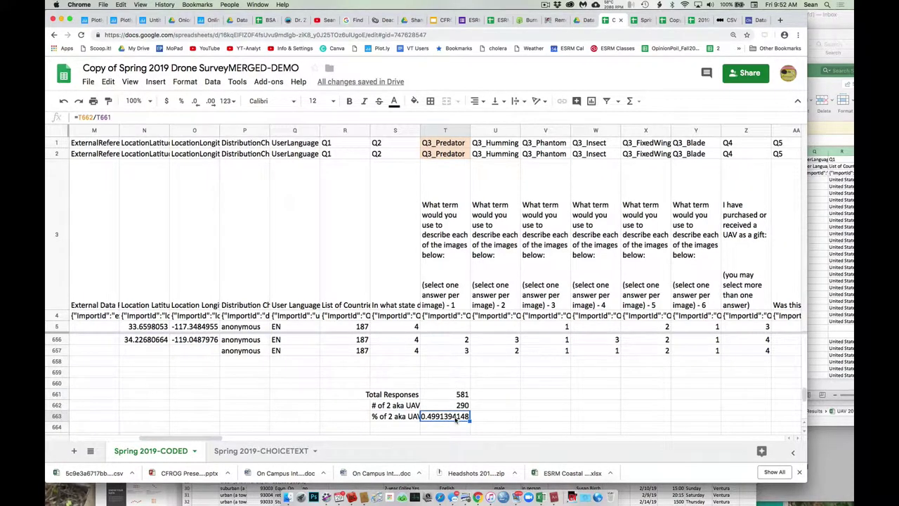
# - Review the range and criterion of the COUNTIF formula in T662 against the Q3_Predator column
pyautogui.press('Up')
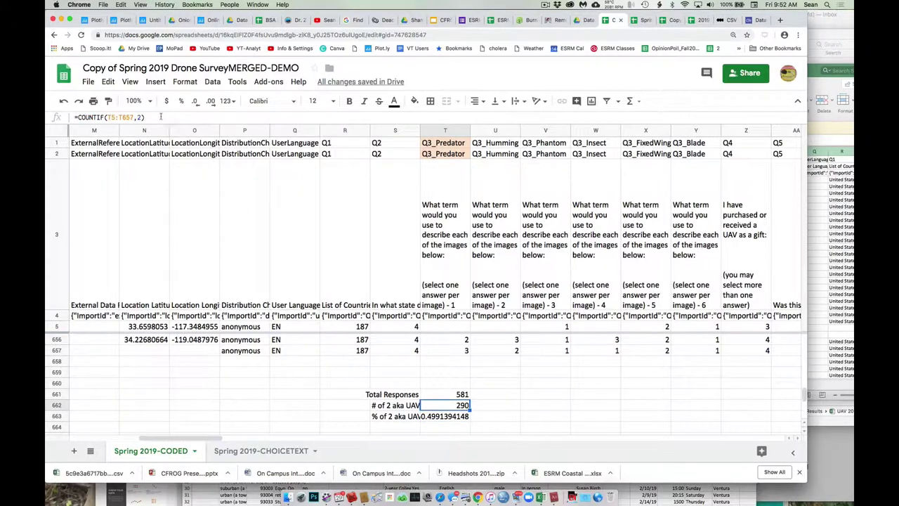
pyautogui.click(138, 118)
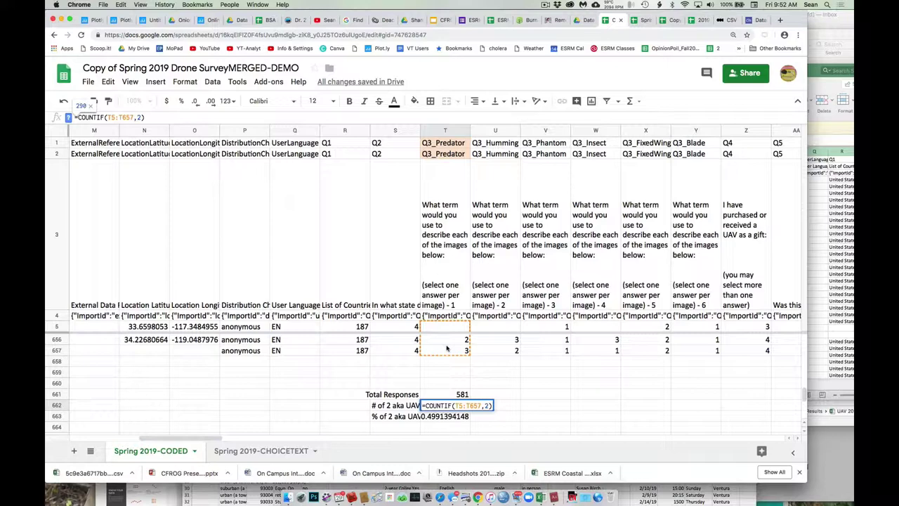
pyautogui.scroll(5, 518, 386)
pyautogui.scroll(-10, 518, 386)
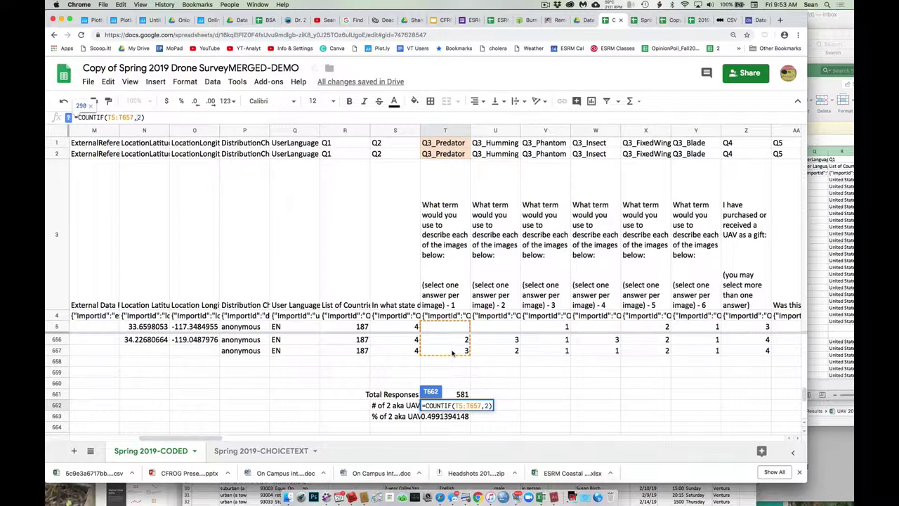
pyautogui.press('Return')
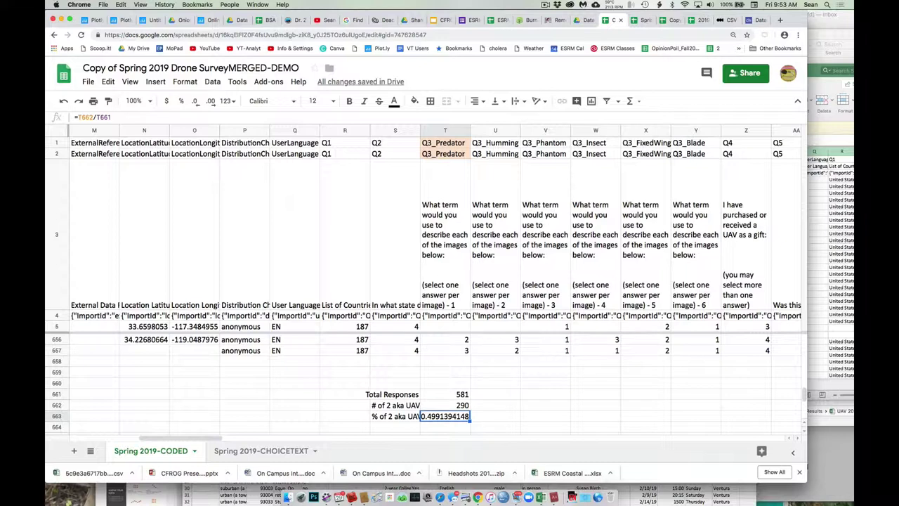
# - Copy the formula =COUNTIF(T5:T657,2) from T662 into T664, below the percentage
pyautogui.press('Up')
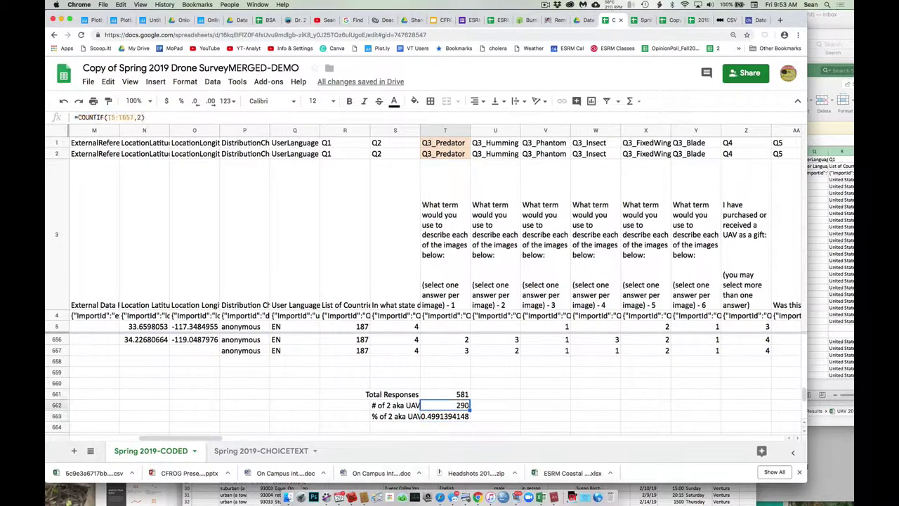
pyautogui.scroll(-1, 501, 422)
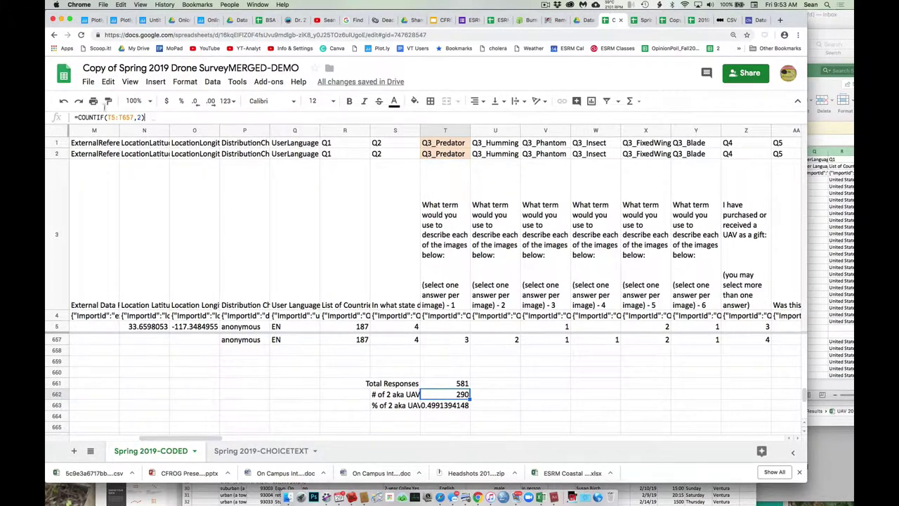
pyautogui.click(148, 117)
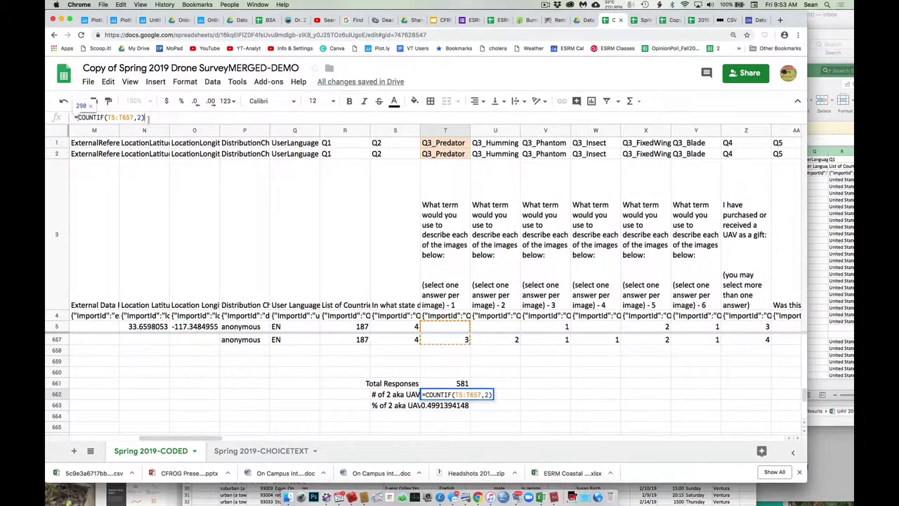
pyautogui.press('Return')
pyautogui.press('Return')
pyautogui.press('Return')
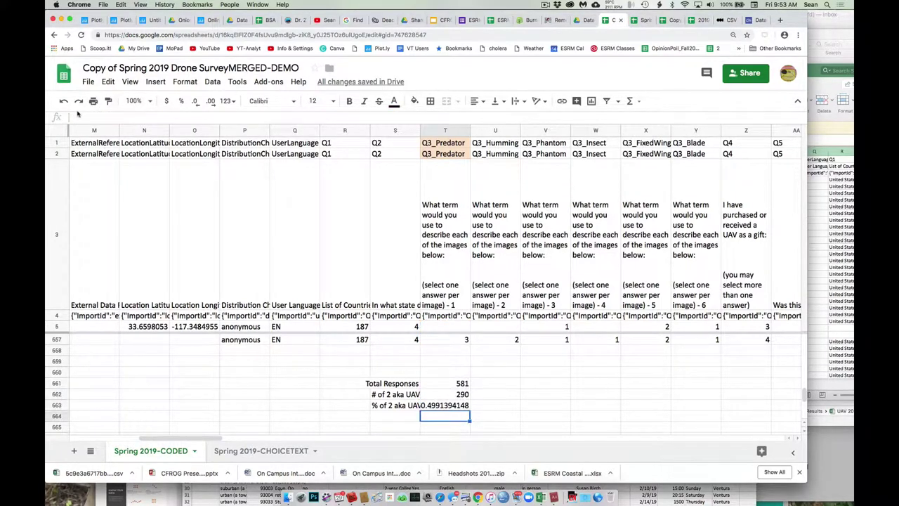
pyautogui.click(87, 118)
pyautogui.hotkey('ctrl', 'v')
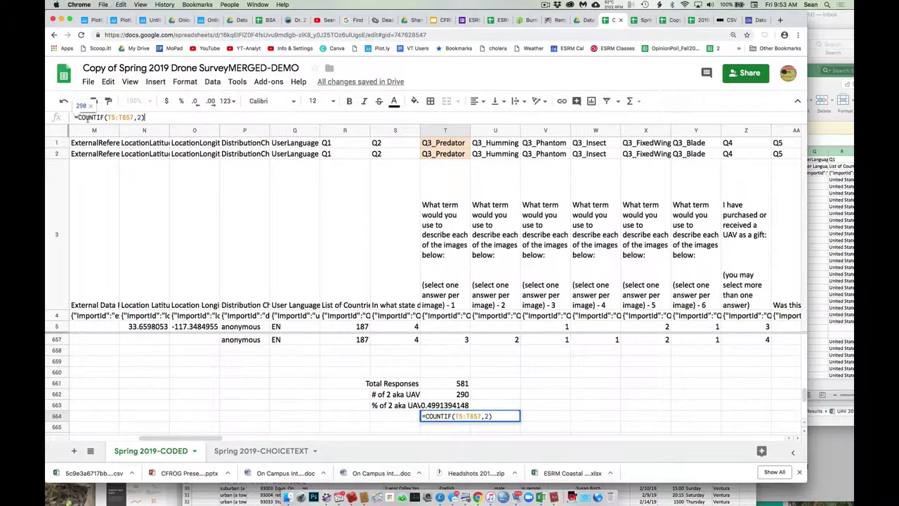
pyautogui.press('Return')
pyautogui.press('Up')
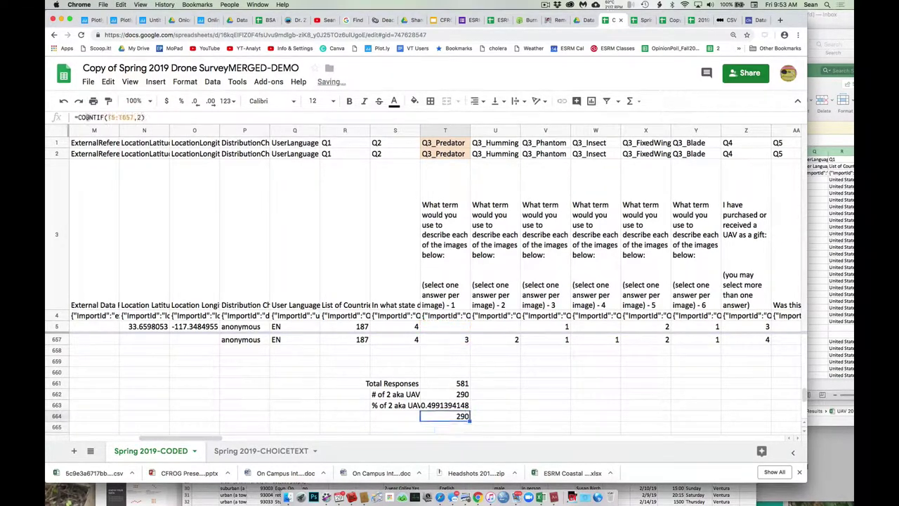
# - Change the COUNTIF criterion in T664 to 3 to count the Q3_Predator responses coded 3
pyautogui.click(141, 118)
pyautogui.press('BackSpace')
pyautogui.write('3')
pyautogui.press('Return')
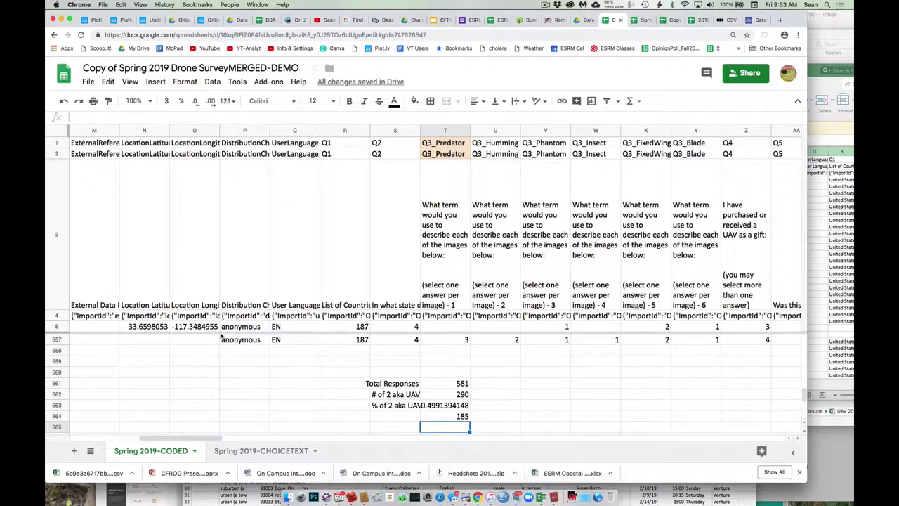
# - Select all survey response rows, from row 657 up through row 5
pyautogui.scroll(1, 220, 360)
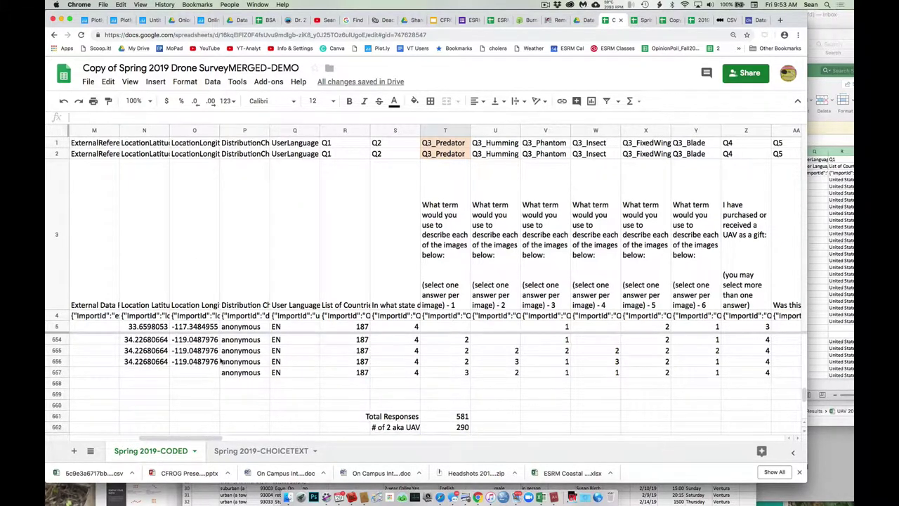
pyautogui.click(57, 372)
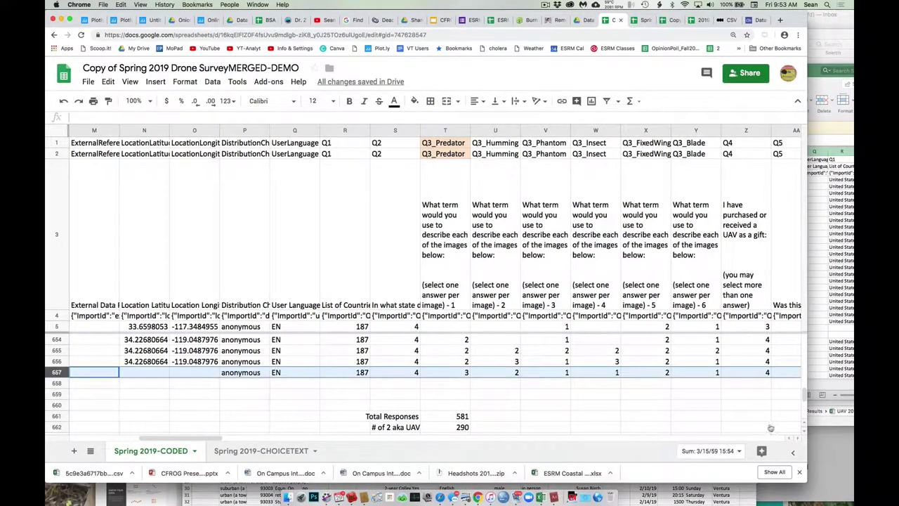
pyautogui.moveTo(804, 394); pyautogui.dragTo(805, 342)
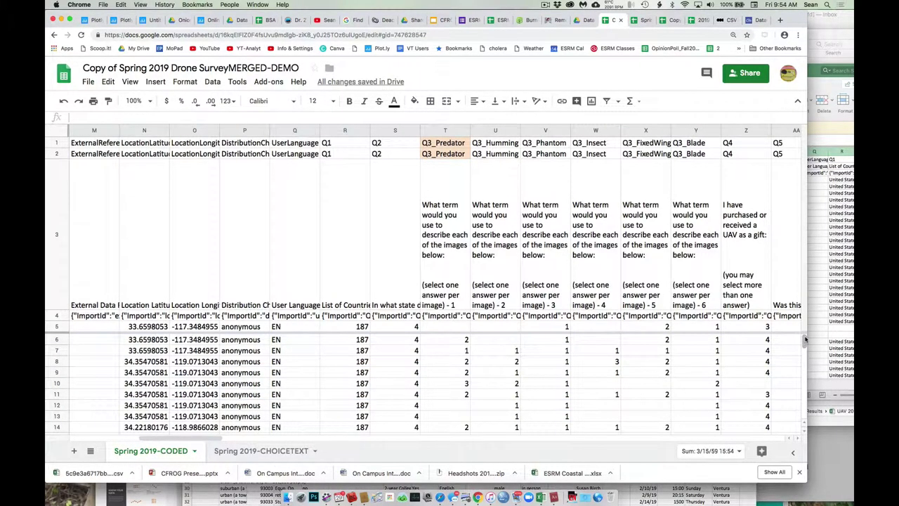
pyautogui.keyDown('shift'); pyautogui.click(59, 327); pyautogui.keyUp('shift')
# - Look through the question columns up to Q83 for demographic and location fields suitable for sorting the responses
pyautogui.hscroll(15, 266, 387)
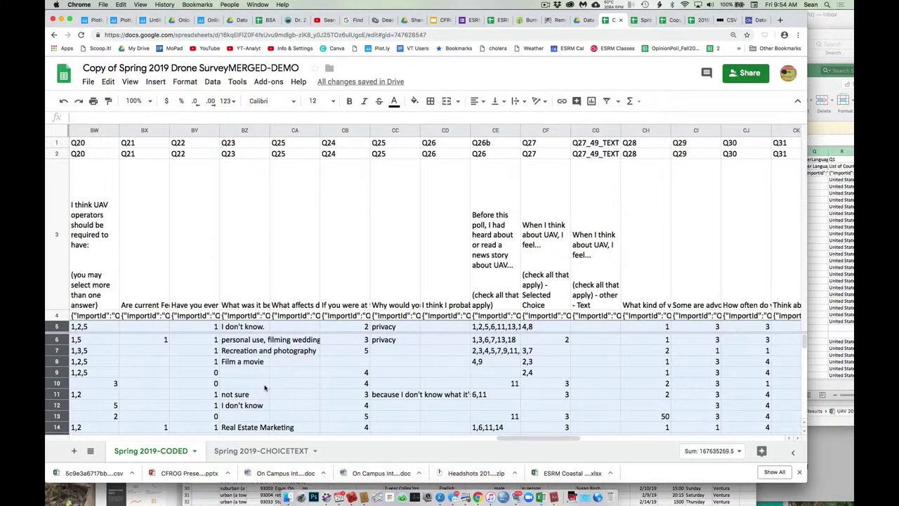
pyautogui.hscroll(10, 266, 388)
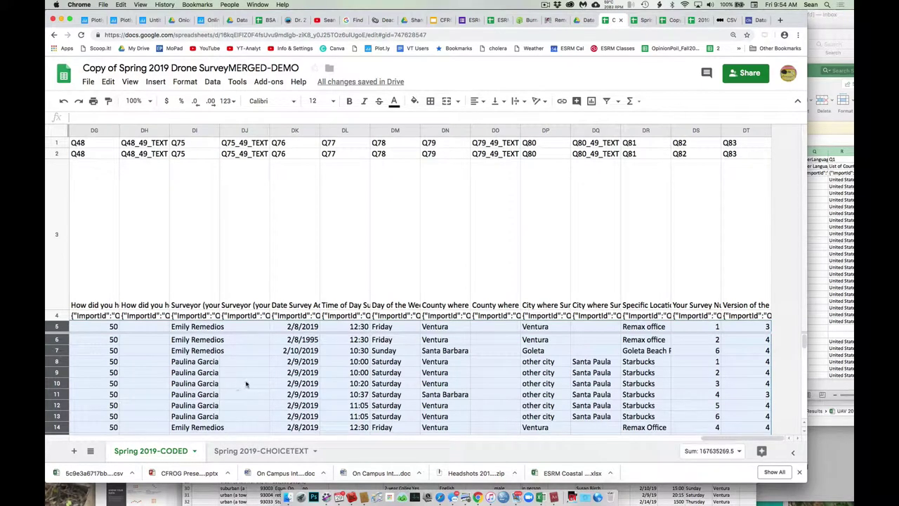
pyautogui.hscroll(-6, 253, 385)
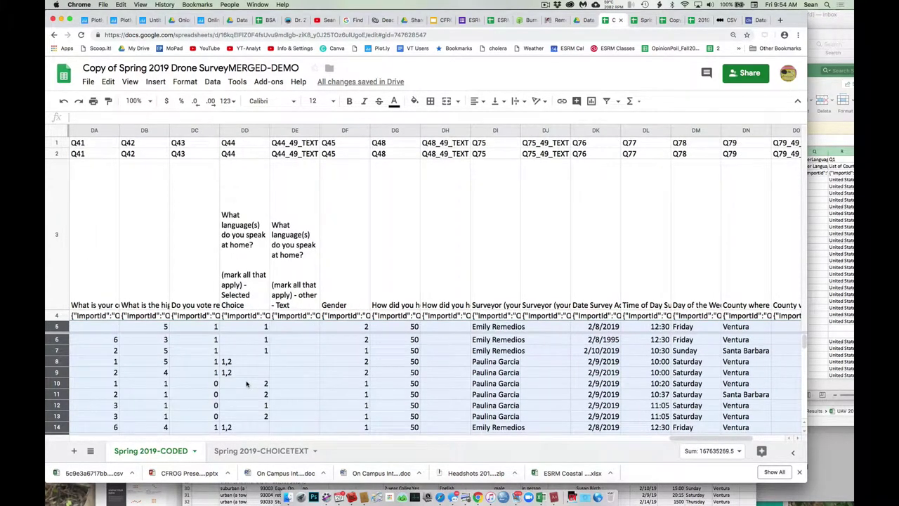
pyautogui.hscroll(-3, 247, 383)
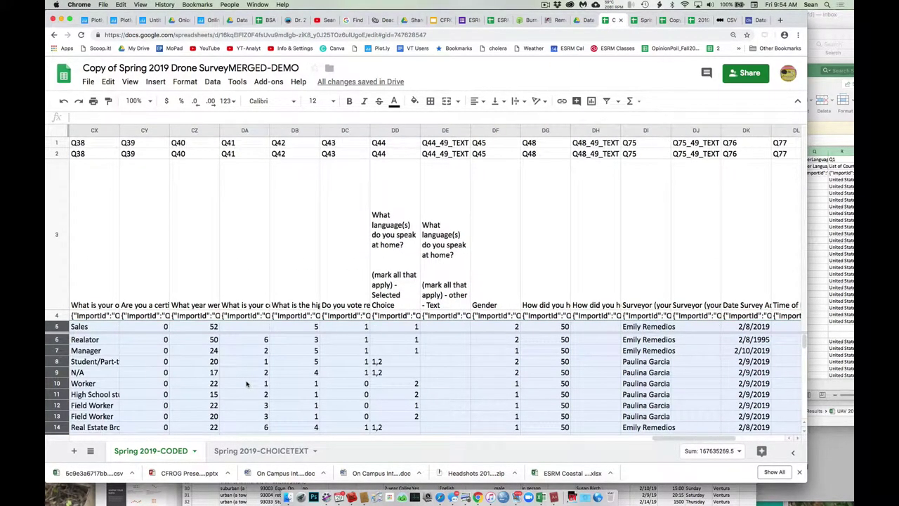
pyautogui.hscroll(-2, 246, 383)
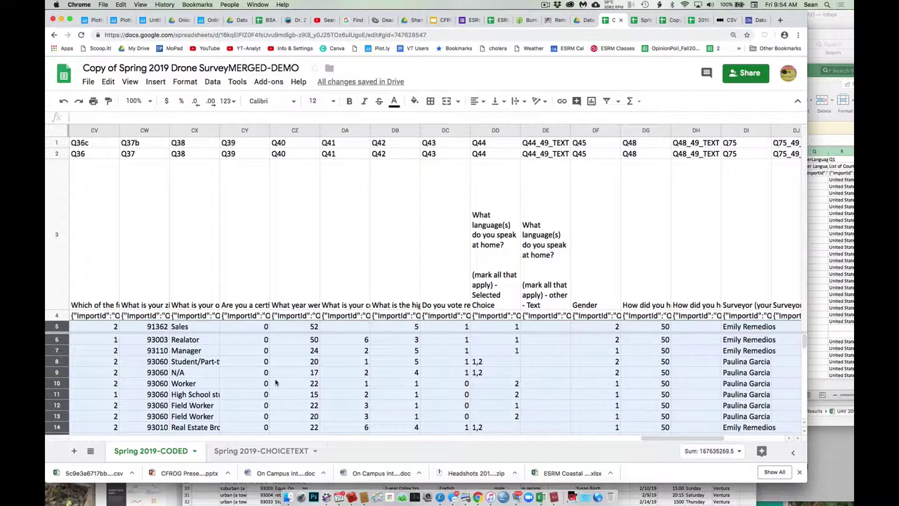
pyautogui.hscroll(-1, 281, 383)
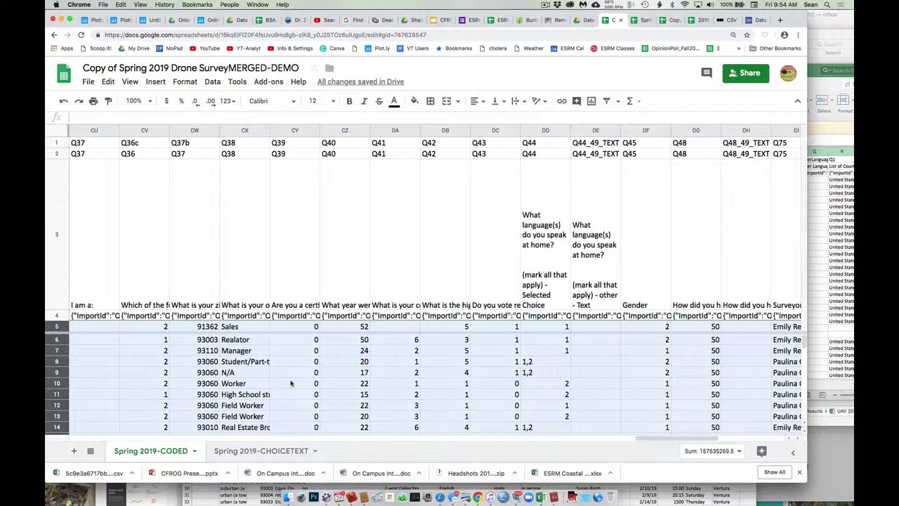
pyautogui.hscroll(-2, 289, 383)
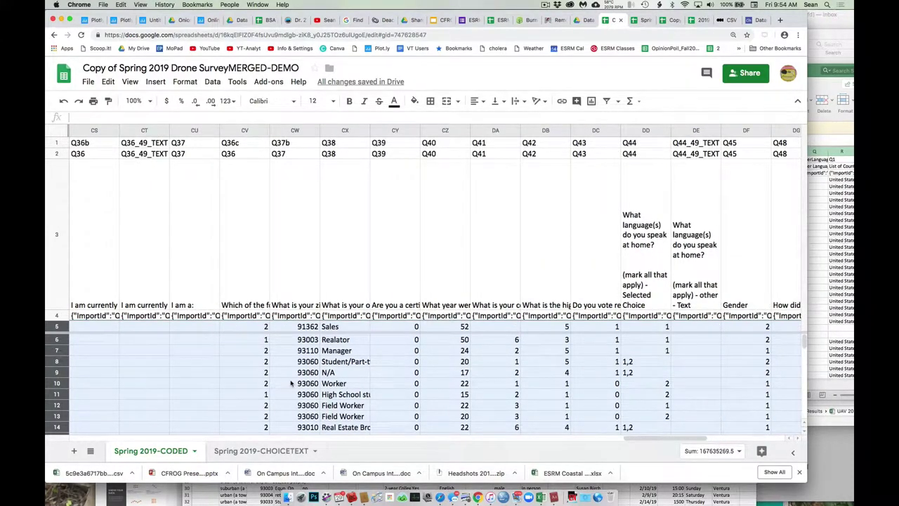
pyautogui.hscroll(-1, 291, 382)
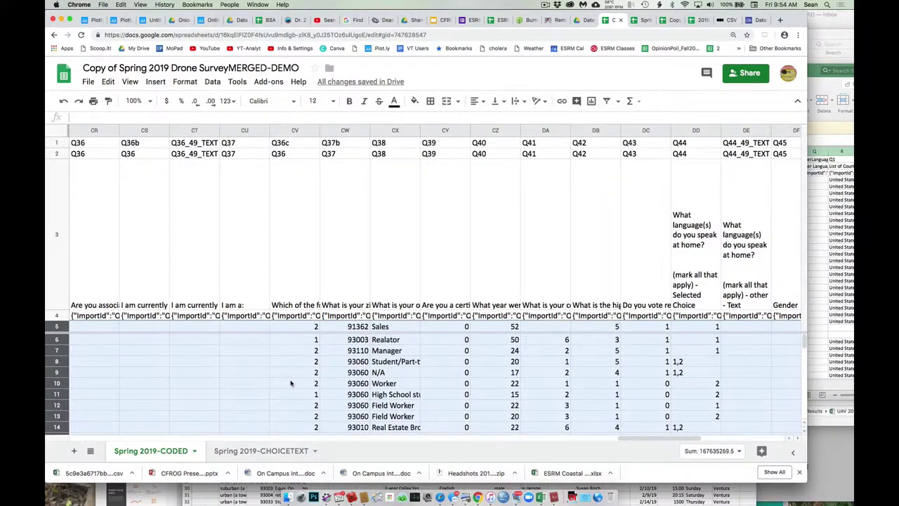
pyautogui.hscroll(-3, 291, 383)
pyautogui.hscroll(11, 291, 383)
pyautogui.hscroll(5, 291, 382)
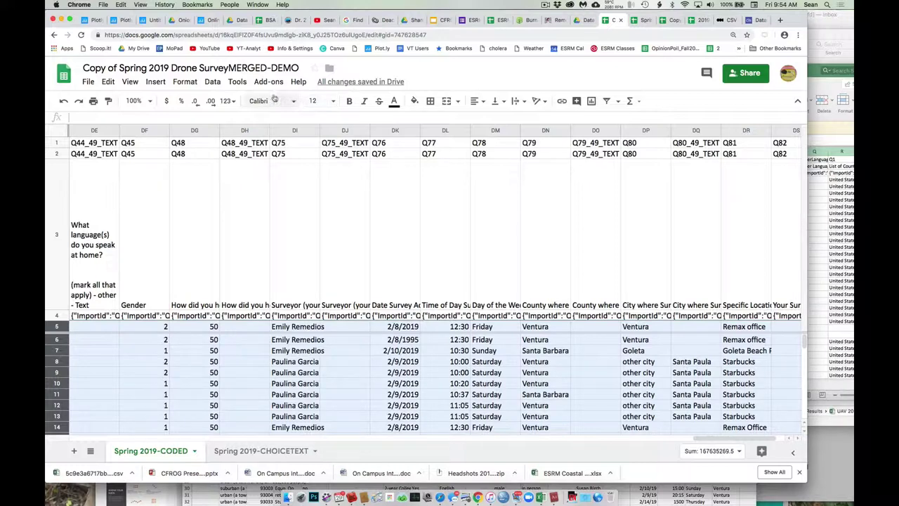
# - Sort the range A5 to DT657 by column DN, the survey county, in A → Z order
pyautogui.click(214, 83)
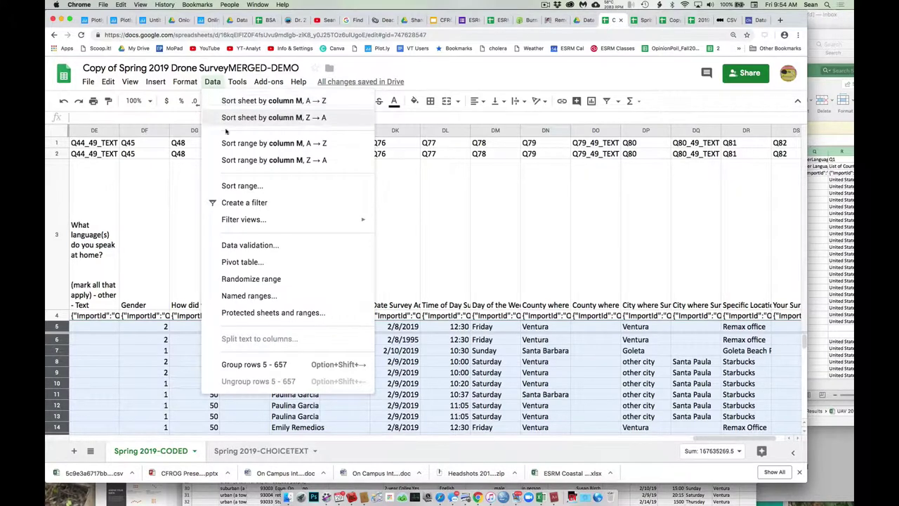
pyautogui.click(238, 187)
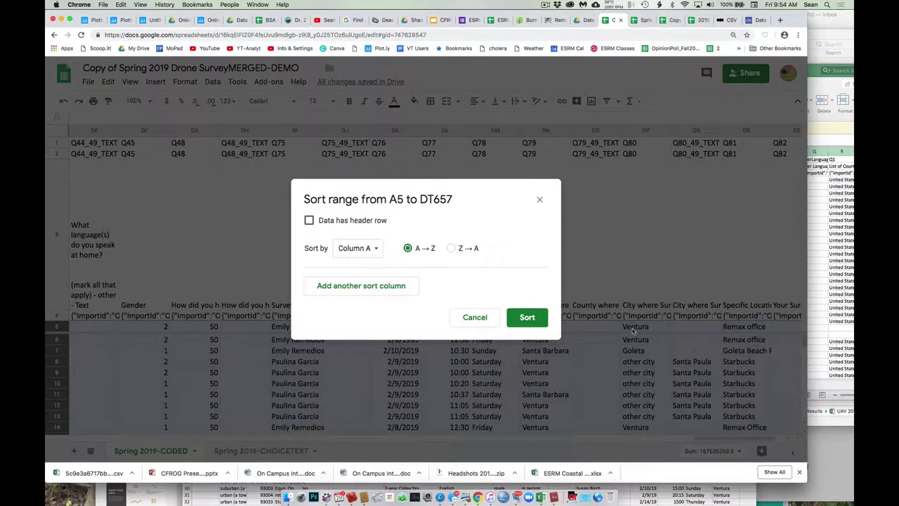
pyautogui.click(376, 249)
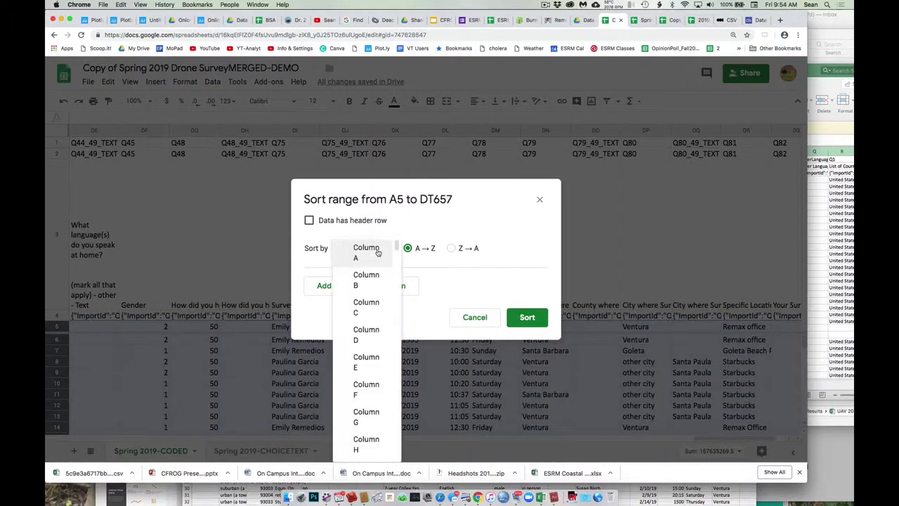
pyautogui.scroll(-15, 384, 303)
pyautogui.scroll(-5, 384, 303)
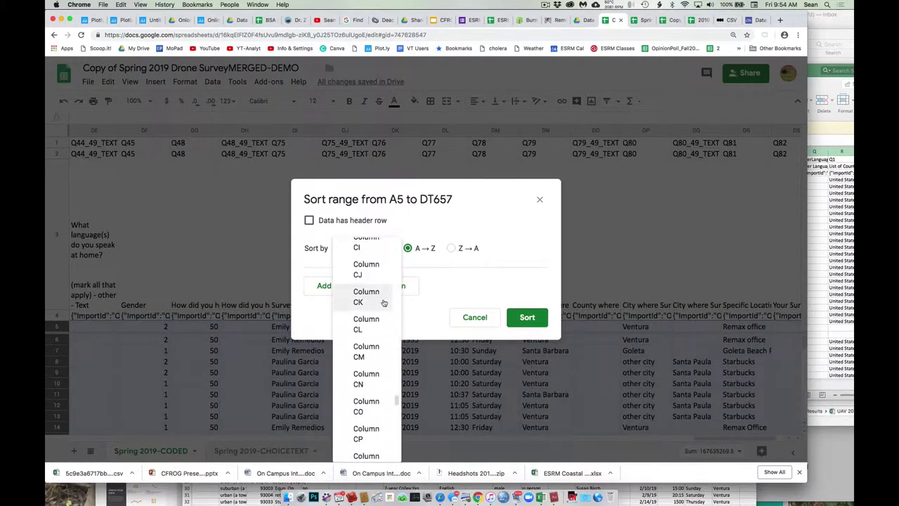
pyautogui.scroll(-5, 384, 303)
pyautogui.scroll(-5, 384, 303)
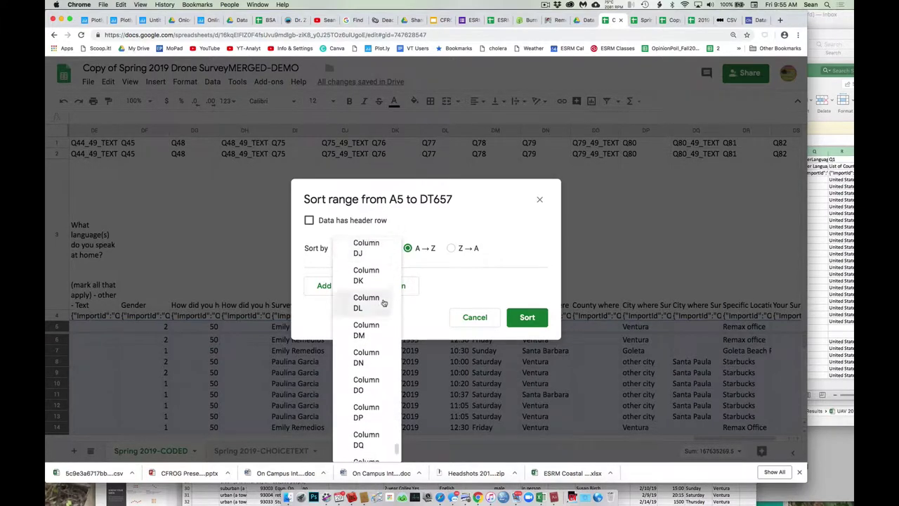
pyautogui.click(370, 353)
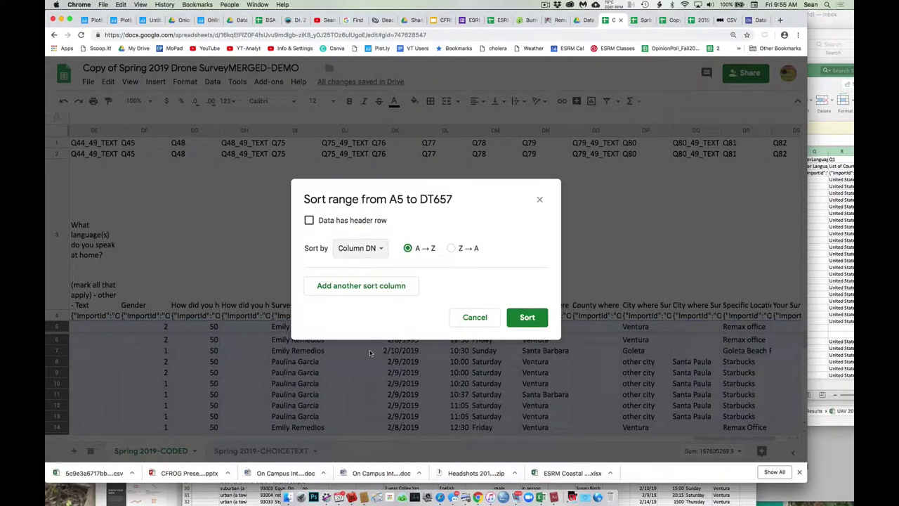
pyautogui.click(527, 318)
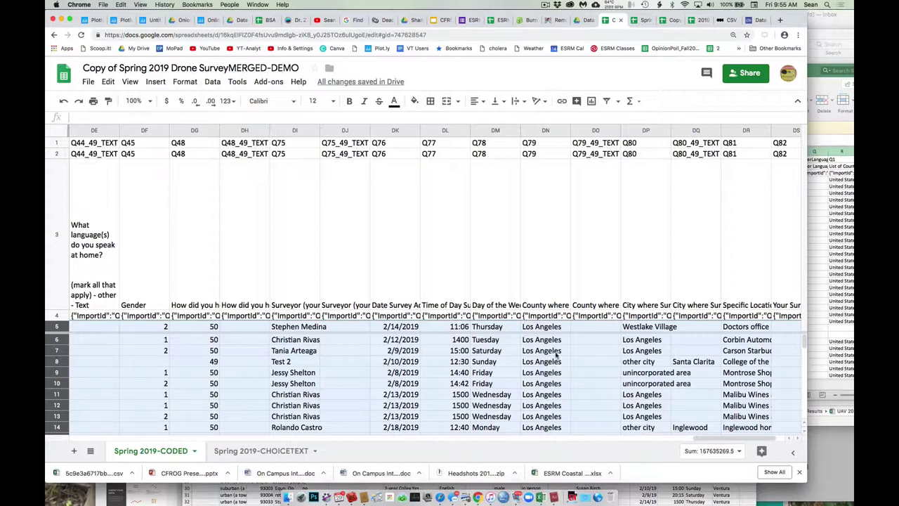
# - Examine the county column of the sorted rows to find where the Los Angeles and Orange responses end
pyautogui.click(59, 326)
pyautogui.click(57, 327)
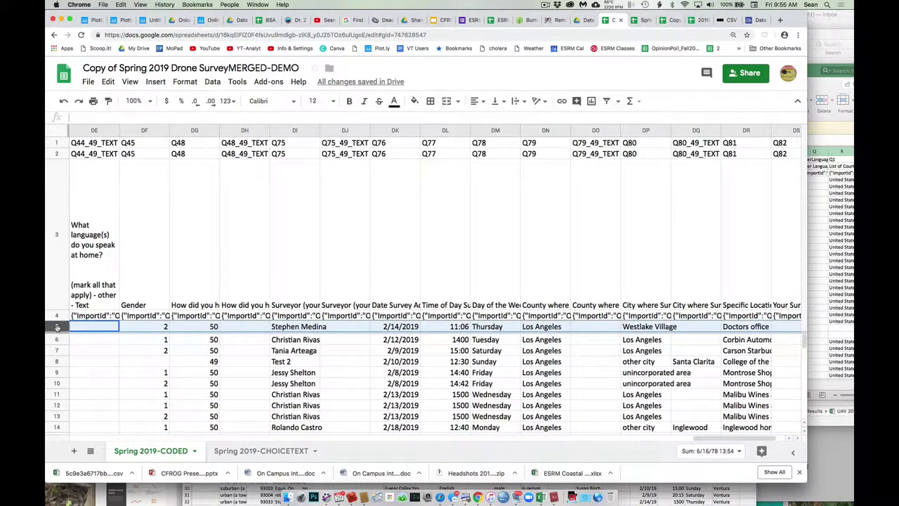
pyautogui.scroll(-20, 120, 384)
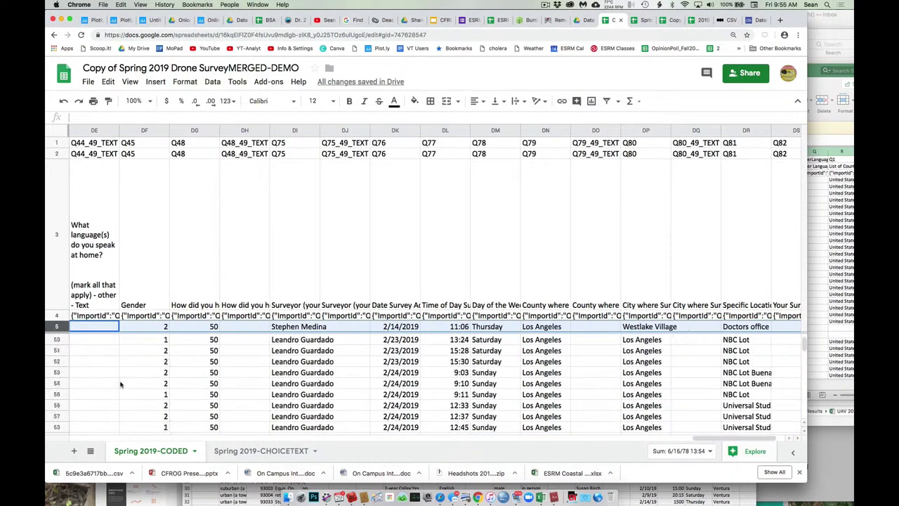
pyautogui.scroll(-20, 120, 384)
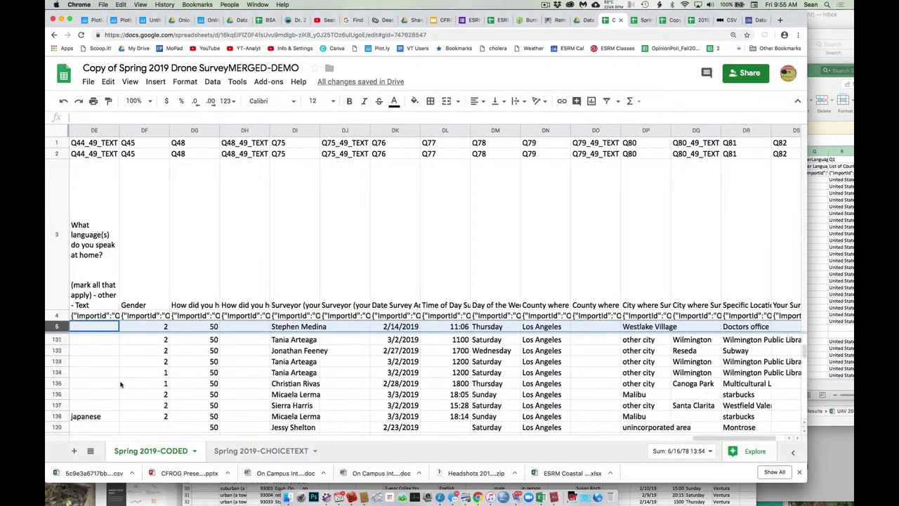
pyautogui.scroll(-5, 121, 385)
pyautogui.scroll(5, 118, 385)
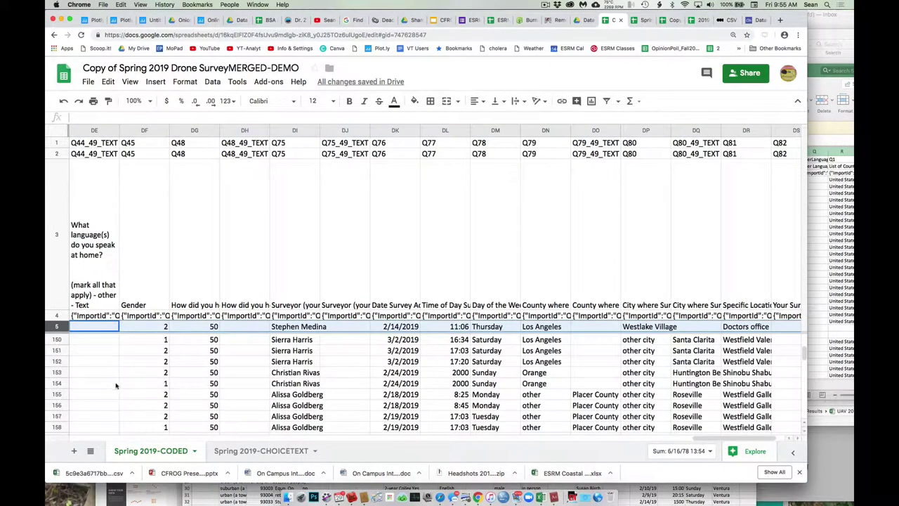
# - Delete the values in rows 153 to 655, leaving the Los Angeles responses above them
pyautogui.click(59, 383)
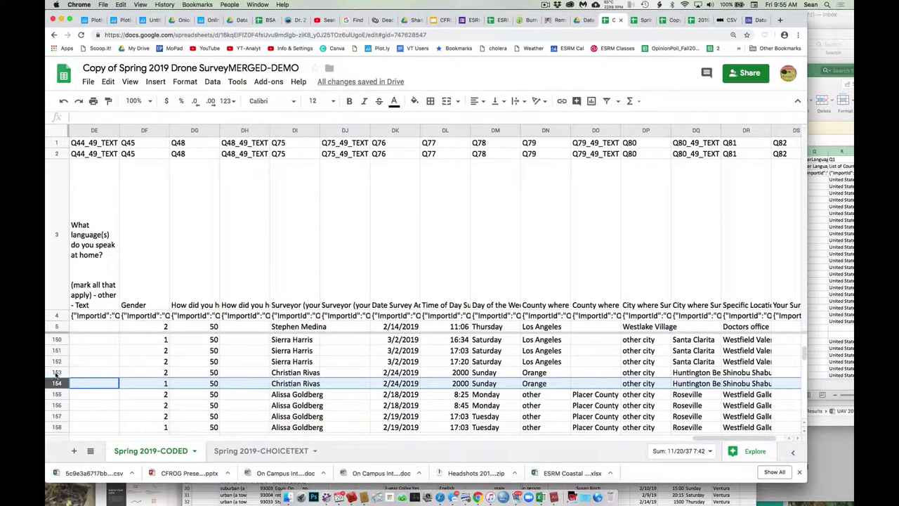
pyautogui.click(57, 374)
pyautogui.scroll(-8, 88, 380)
pyautogui.scroll(-20, 88, 380)
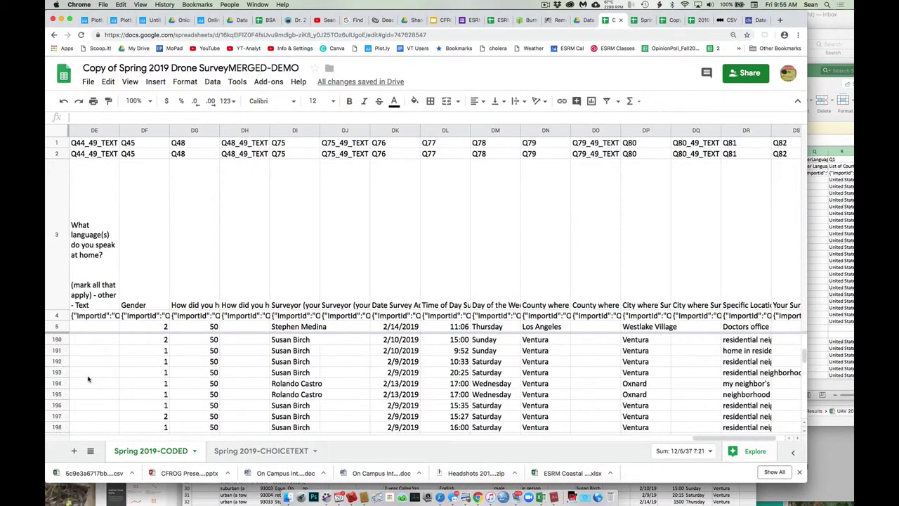
pyautogui.scroll(-20, 88, 380)
pyautogui.scroll(-20, 88, 379)
pyautogui.scroll(-20, 88, 379)
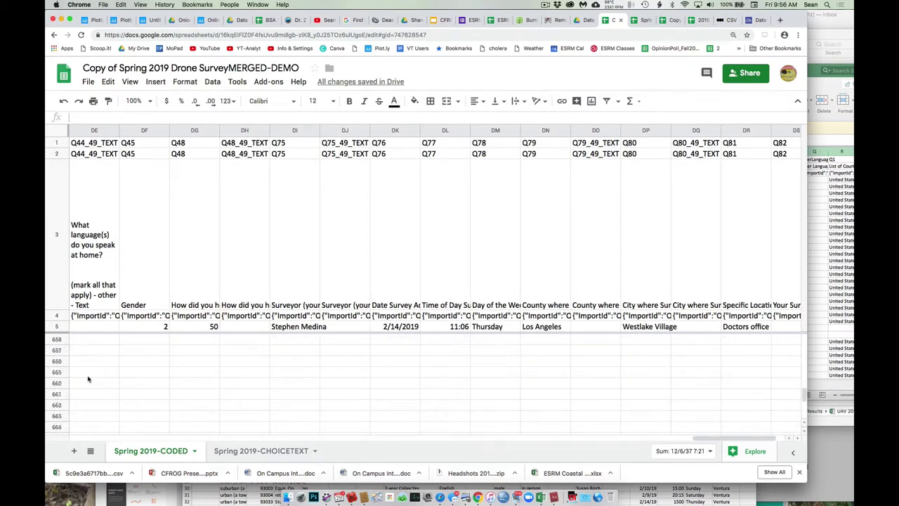
pyautogui.scroll(5, 87, 379)
pyautogui.scroll(-5, 88, 379)
pyautogui.scroll(1, 87, 379)
pyautogui.keyDown('shift'); pyautogui.click(57, 350); pyautogui.keyUp('shift')
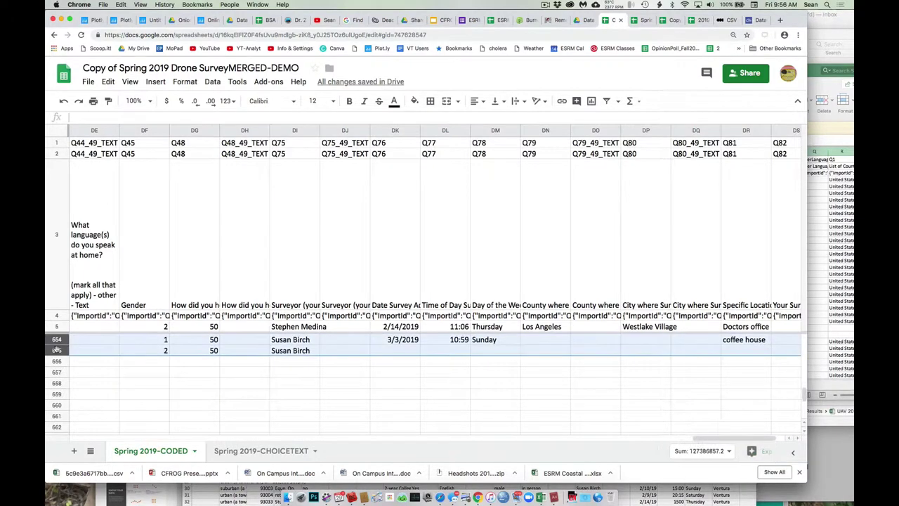
pyautogui.click(108, 82)
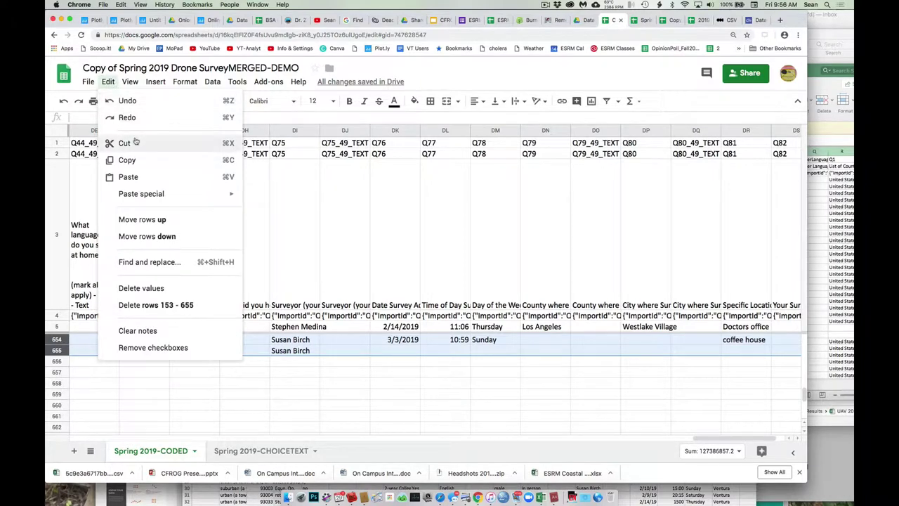
pyautogui.click(142, 287)
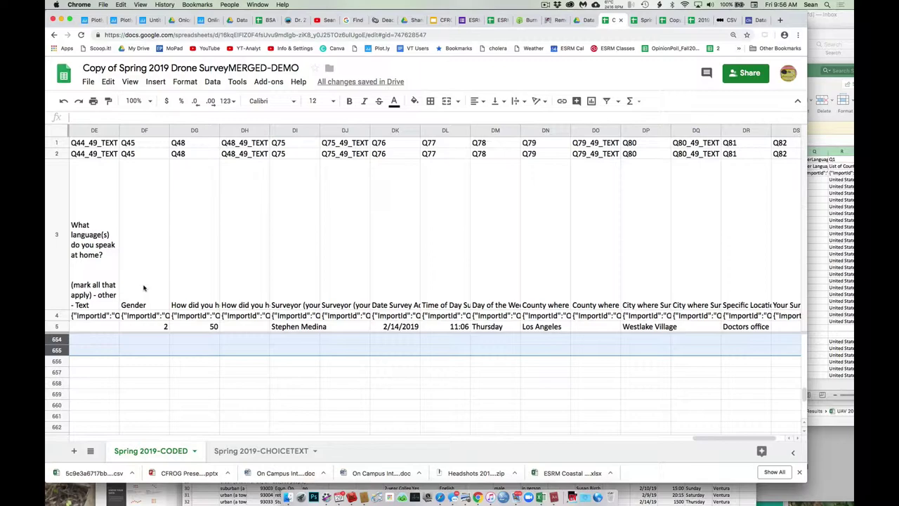
# - Review the recalculated Q3_Predator counts and percentage in T661 to T664
pyautogui.hscroll(-20, 243, 363)
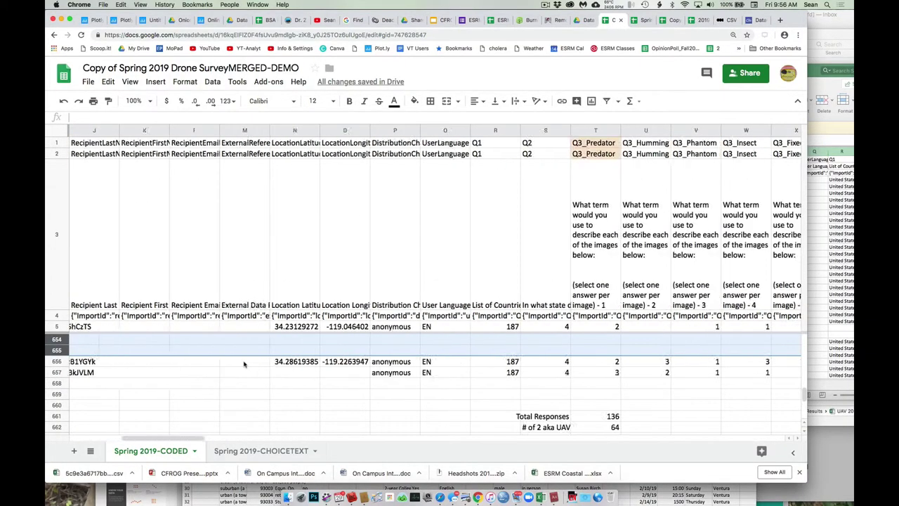
pyautogui.hscroll(10, 243, 363)
pyautogui.scroll(-2, 238, 366)
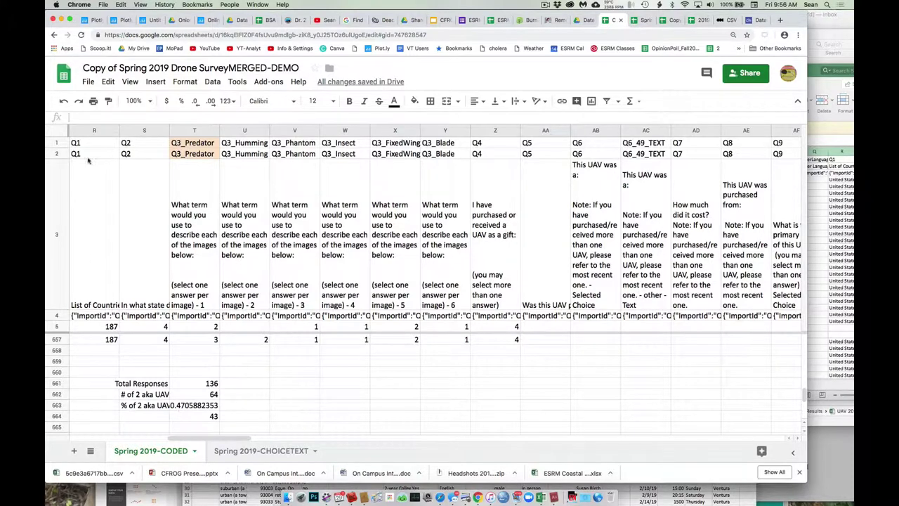
# - Undo the deletion of the values in rows 153 to 655 and clear the row selection
pyautogui.click(63, 102)
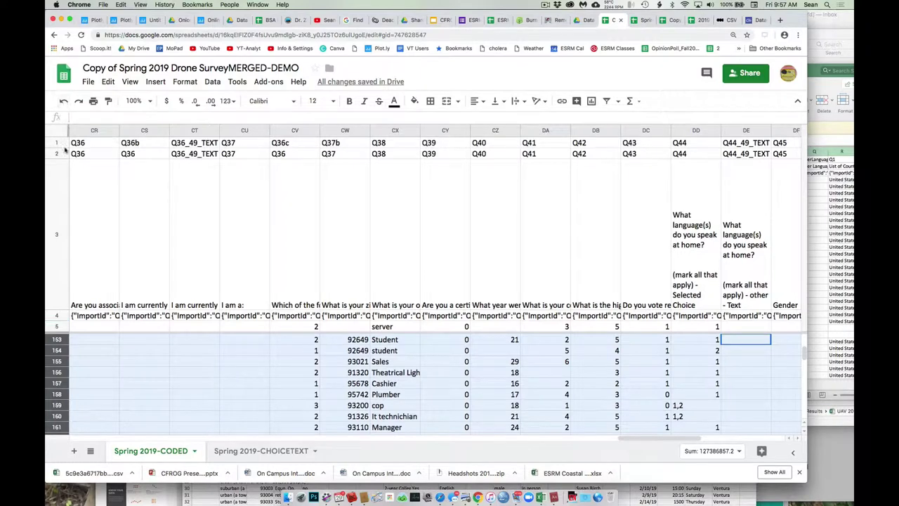
pyautogui.click(434, 374)
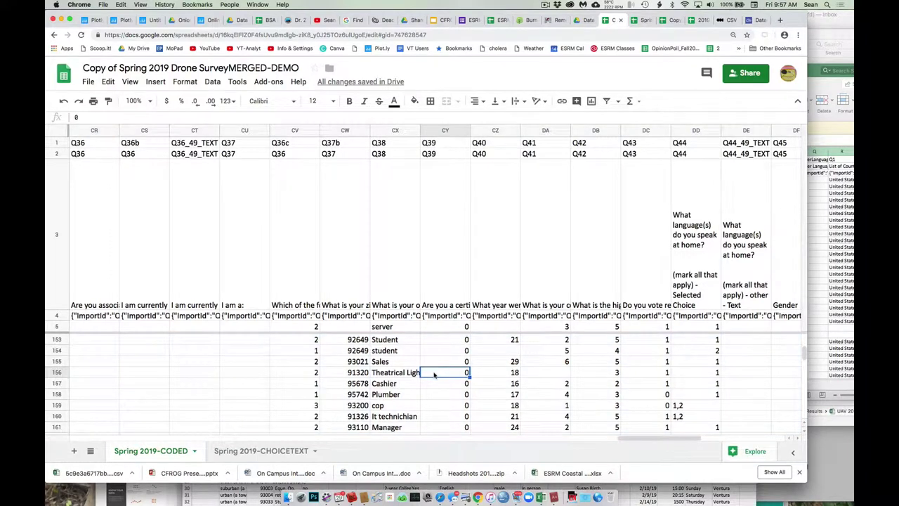
pyautogui.scroll(1, 465, 414)
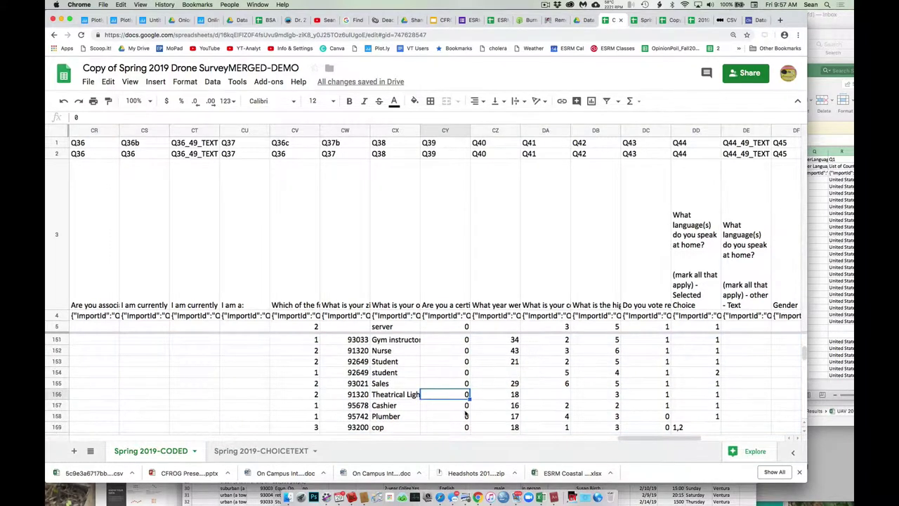
pyautogui.hscroll(7, 465, 415)
pyautogui.hscroll(-20, 465, 414)
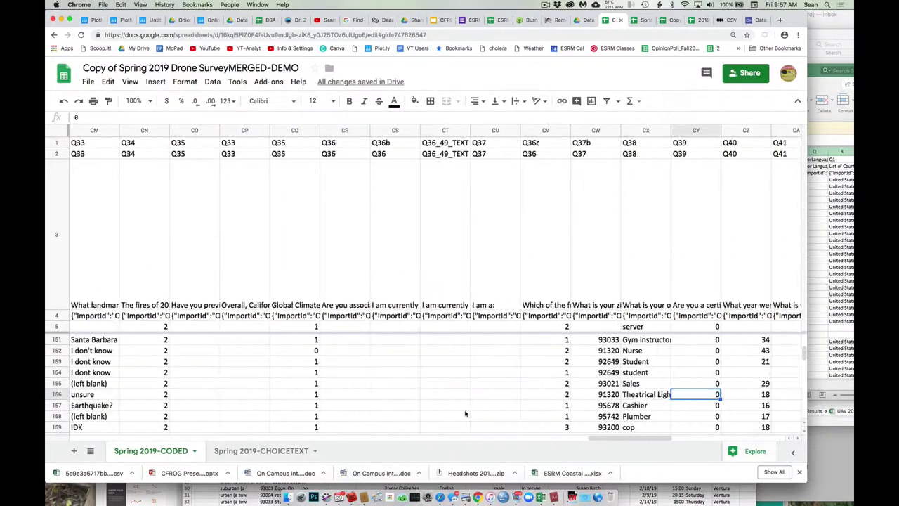
# - Bring up the full Q11 question text in AI3 about UAV flights made
pyautogui.hscroll(10, 465, 414)
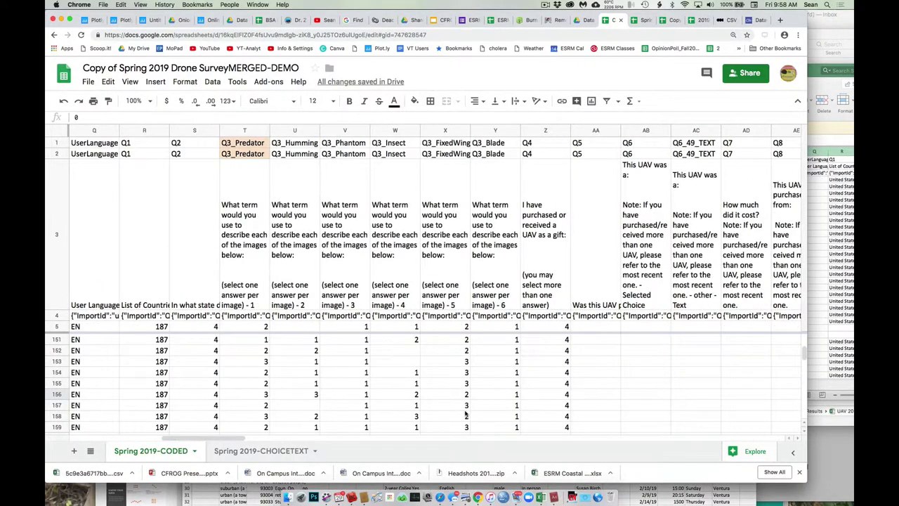
pyautogui.hscroll(7, 464, 414)
pyautogui.scroll(1, 465, 414)
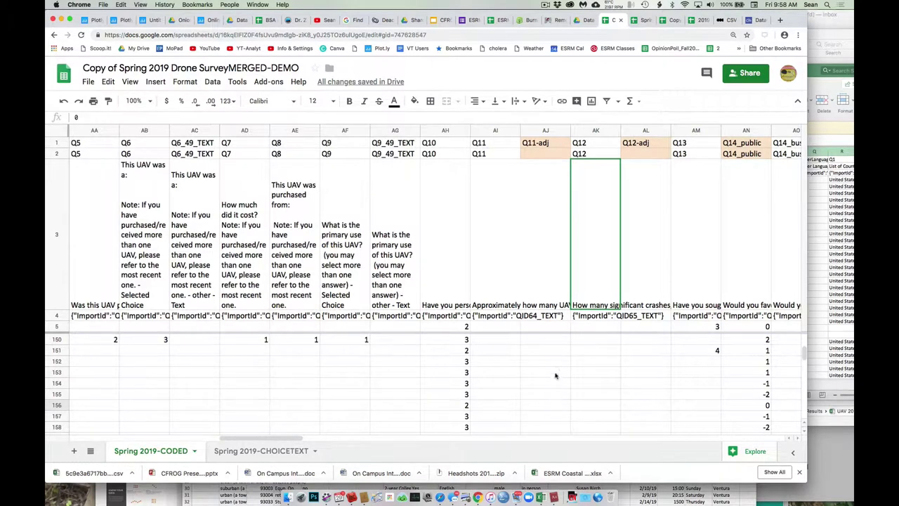
pyautogui.click(551, 308)
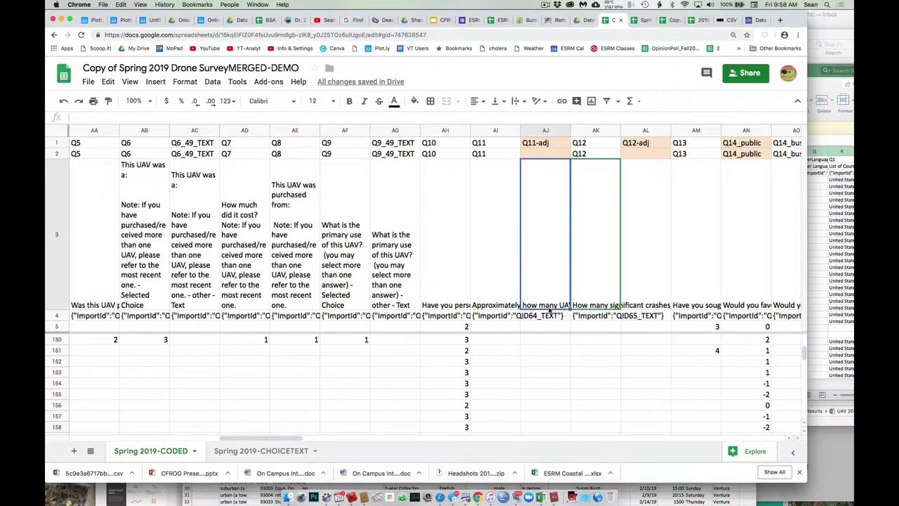
pyautogui.click(507, 303)
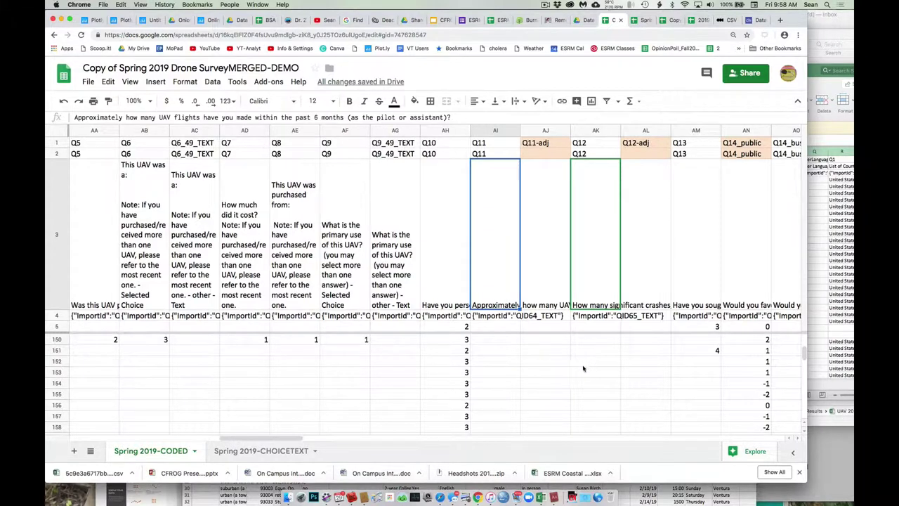
# - Examine the response rows in the Q11 and Q11-adj columns to see how flight numbers were recorded
pyautogui.scroll(-1, 582, 367)
pyautogui.click(530, 375)
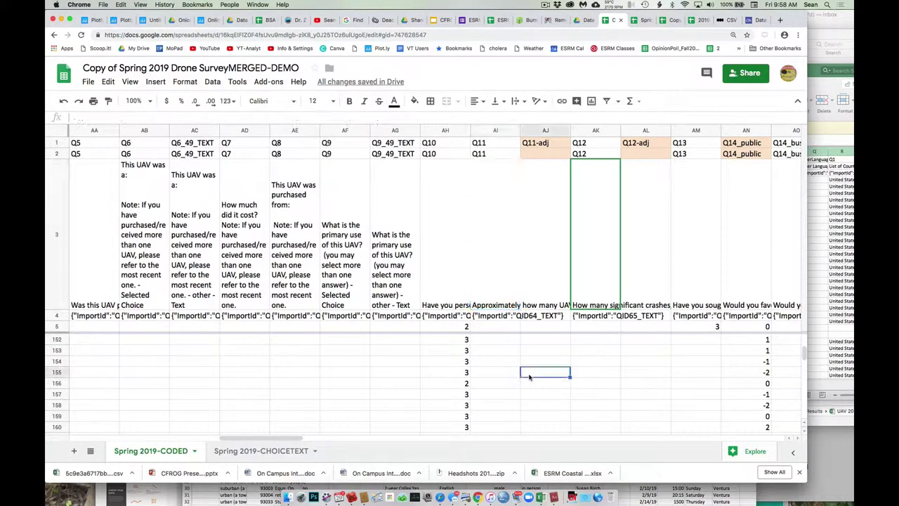
pyautogui.scroll(-5, 530, 377)
pyautogui.scroll(-1, 529, 377)
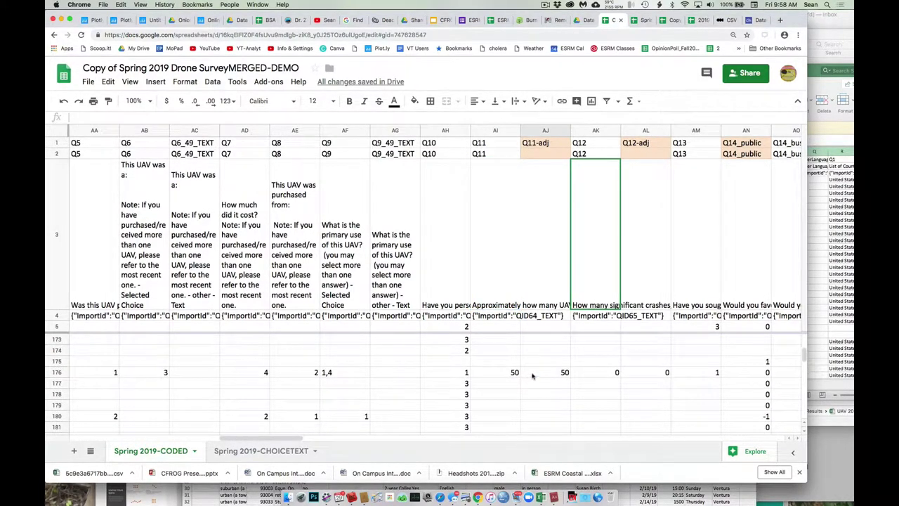
pyautogui.click(547, 130)
pyautogui.moveTo(546, 131); pyautogui.dragTo(562, 191)
pyautogui.click(555, 367)
# - Calculate the average of the Q11-adj responses, AJ5:AJ660, in cell AJ663 below the data
pyautogui.scroll(-3, 553, 369)
pyautogui.scroll(-20, 553, 369)
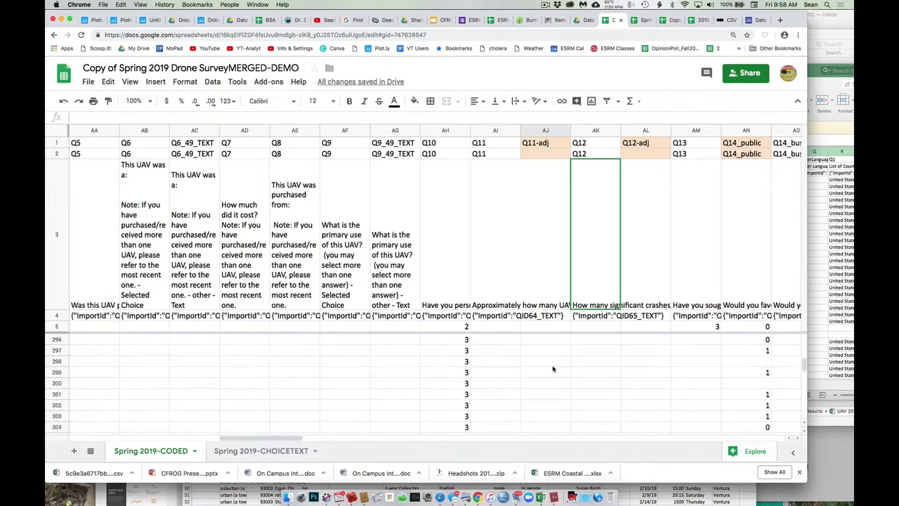
pyautogui.scroll(-20, 553, 369)
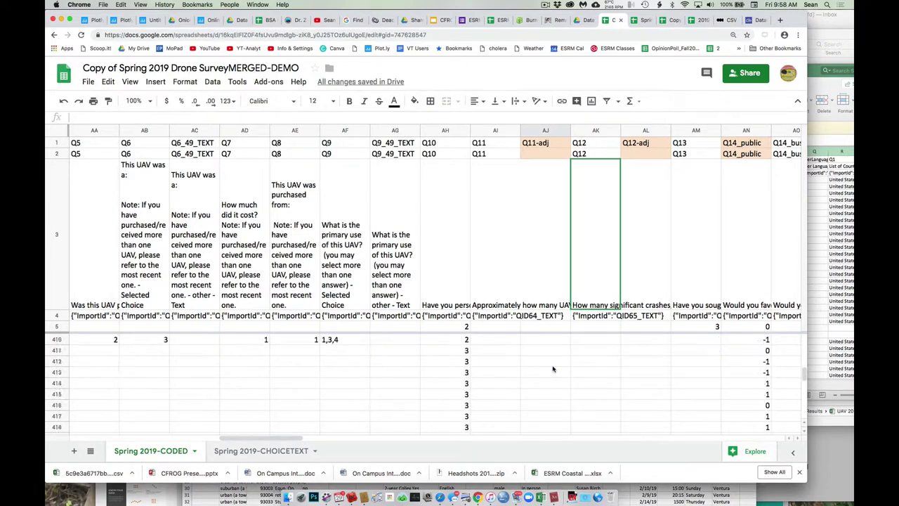
pyautogui.scroll(-20, 553, 369)
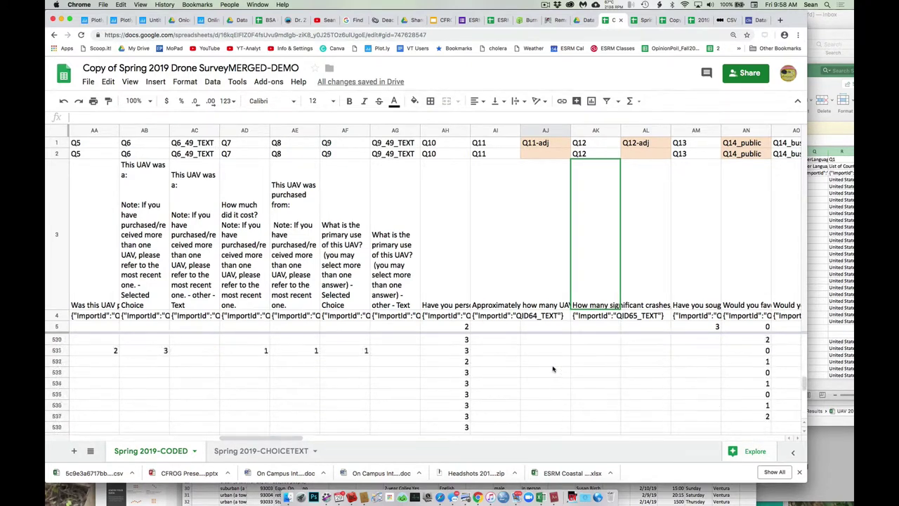
pyautogui.scroll(-20, 553, 369)
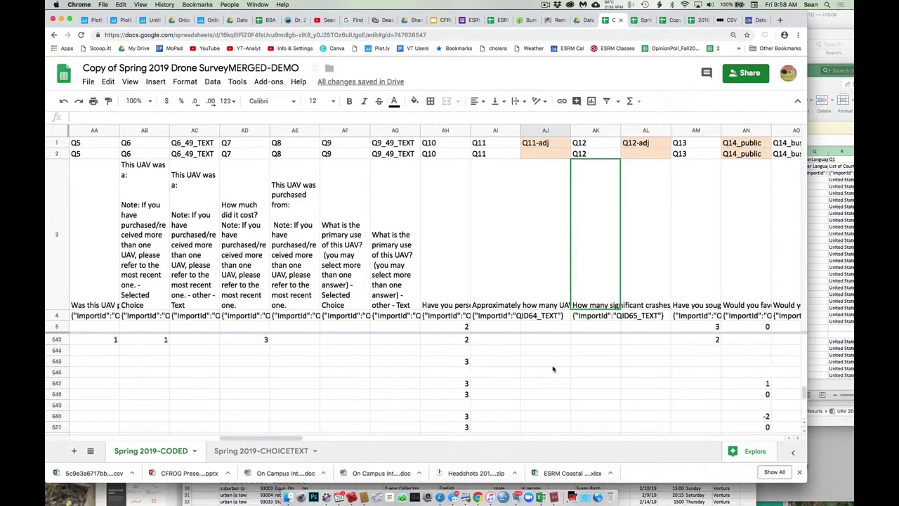
pyautogui.scroll(-4, 553, 369)
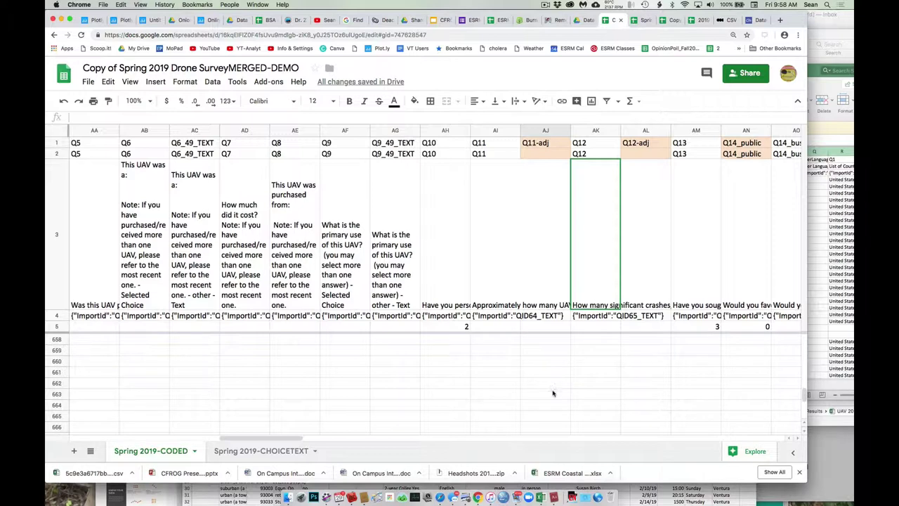
pyautogui.click(553, 394)
pyautogui.write('=AVERAGE(')
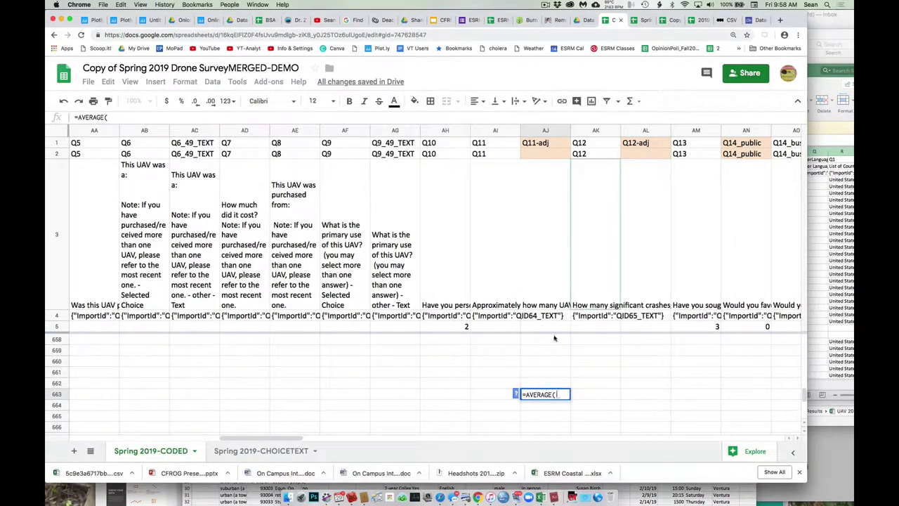
pyautogui.click(549, 360)
pyautogui.moveTo(549, 360); pyautogui.dragTo(545, 327)
pyautogui.press('Return')
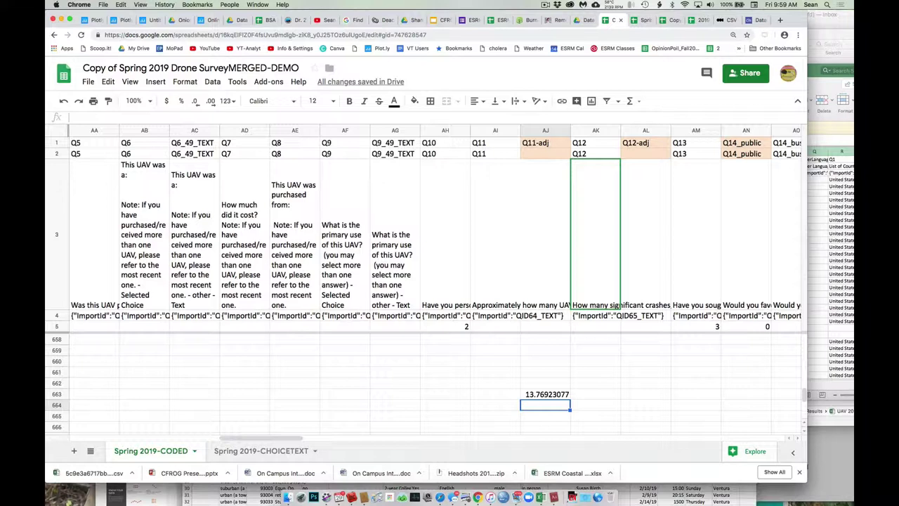
# - Copy the average formula from AJ663 to AL663 to average the Q12-adj crash responses
pyautogui.click(545, 394)
pyautogui.hotkey('ctrl', 'c')
pyautogui.click(645, 394)
pyautogui.hotkey('ctrl', 'v')
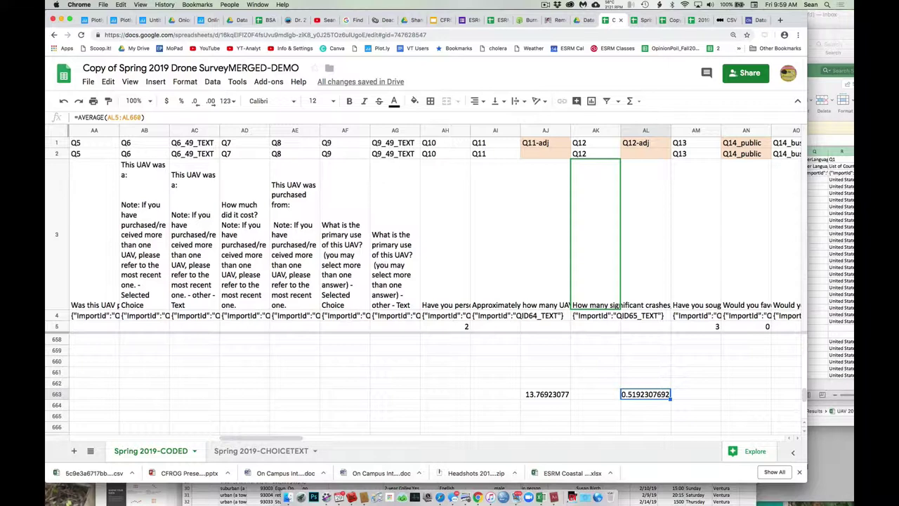
# - Divide the average number of crashes by the average number of flights in AL665 with =AL663/AJ663
pyautogui.press('Down')
pyautogui.press('Down')
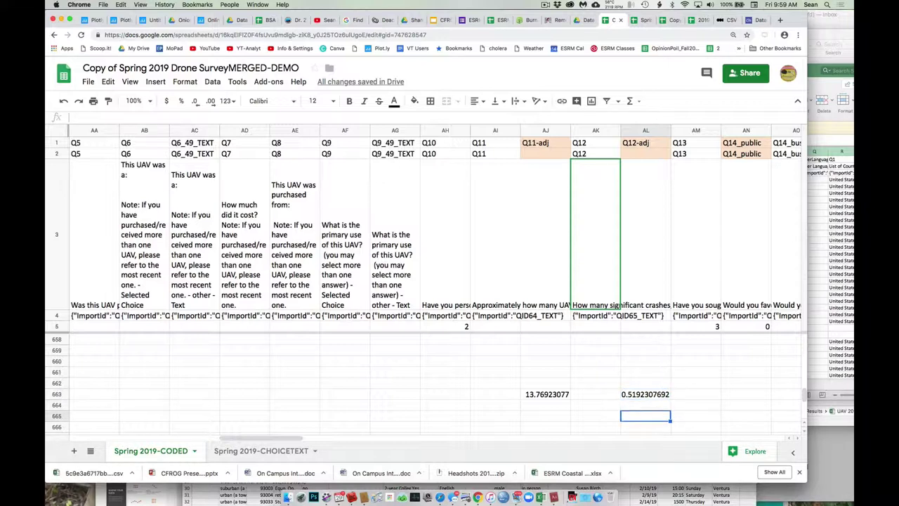
pyautogui.write('=')
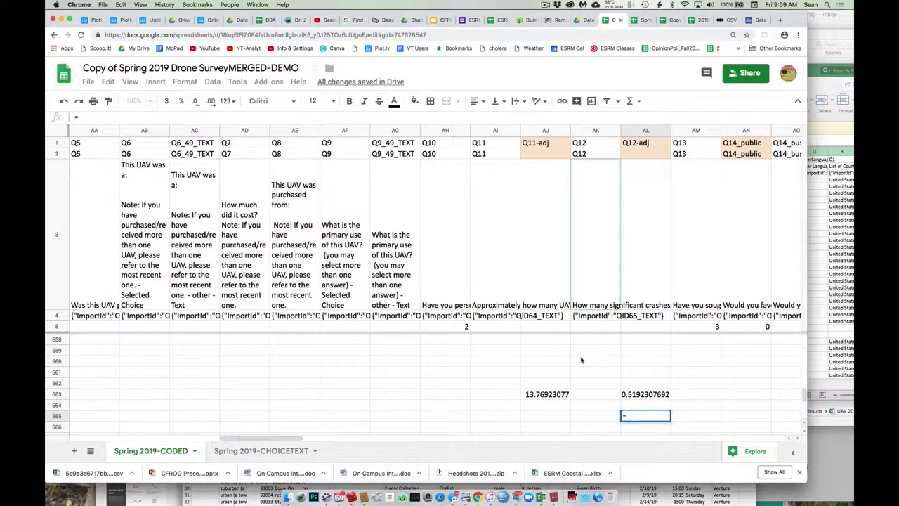
pyautogui.click(627, 397)
pyautogui.write('/')
pyautogui.click(555, 395)
pyautogui.press('Return')
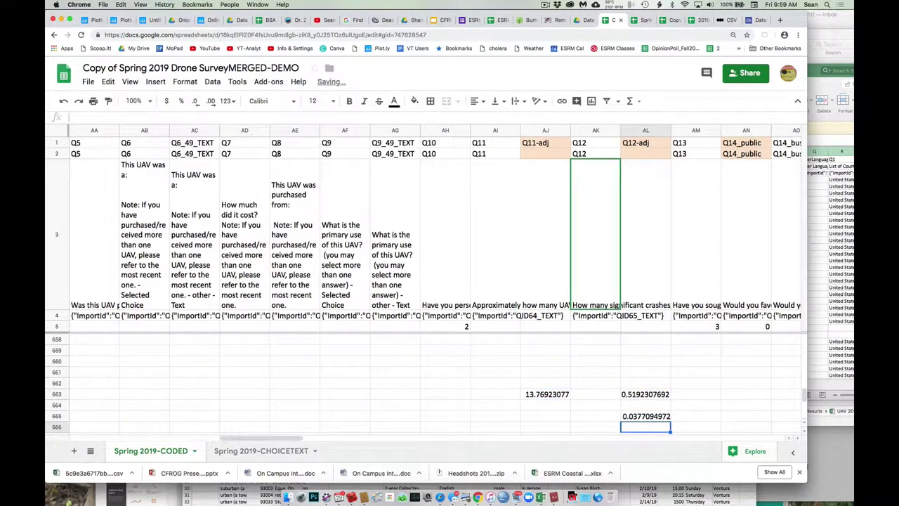
pyautogui.click(646, 416)
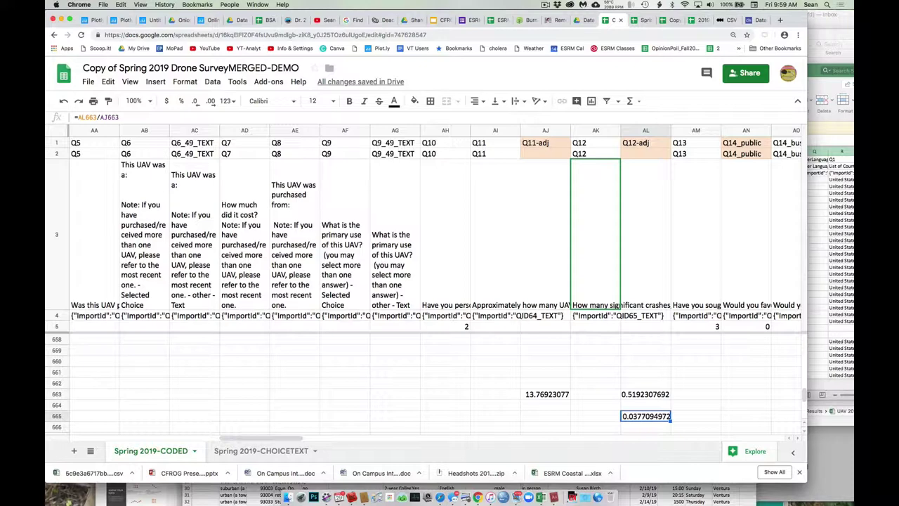
# - Read the Q14_public question text in AN3 and examine the coded answers in that column
pyautogui.hscroll(4, 597, 412)
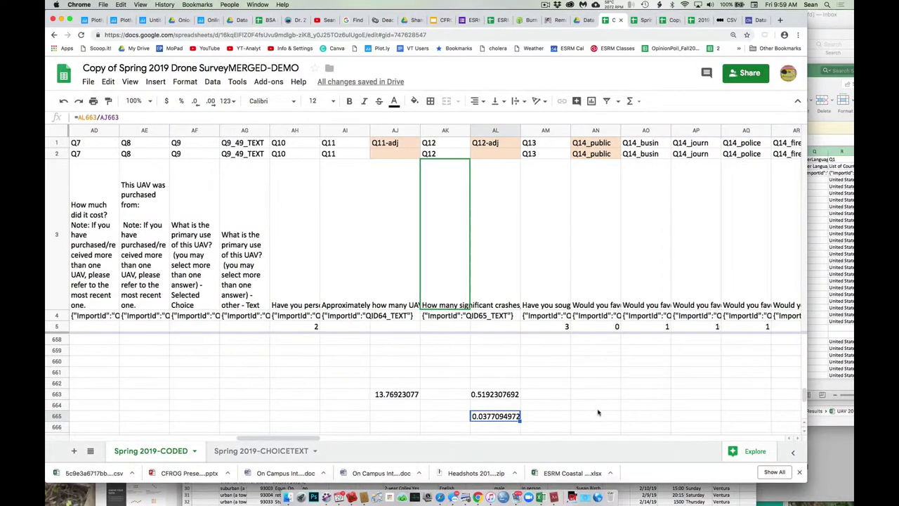
pyautogui.hscroll(2, 598, 412)
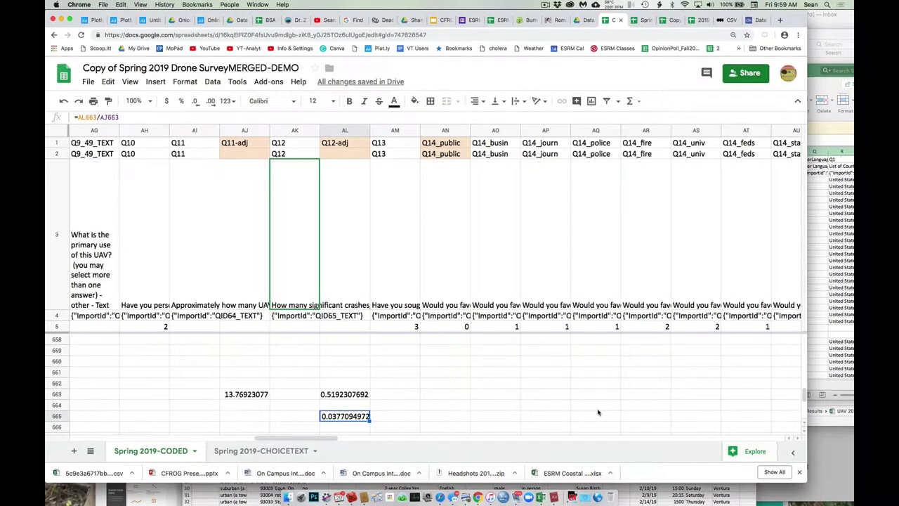
pyautogui.click(457, 154)
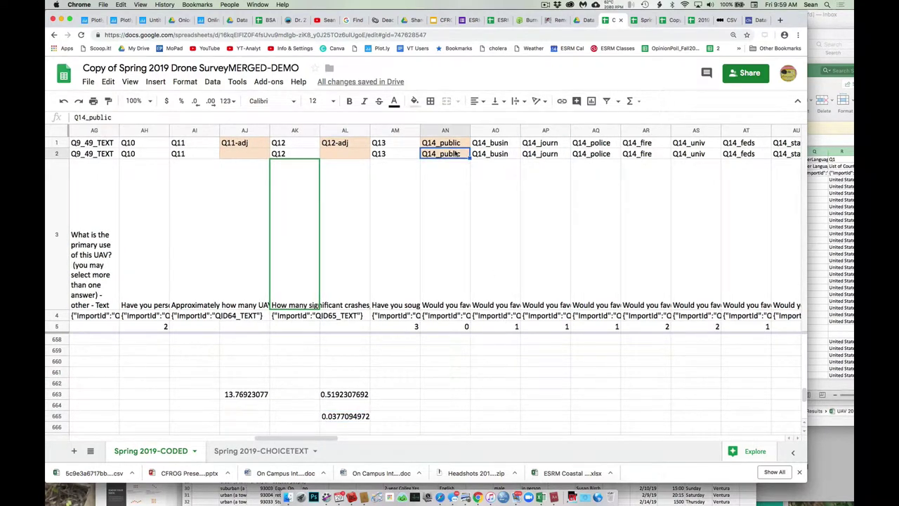
pyautogui.click(444, 307)
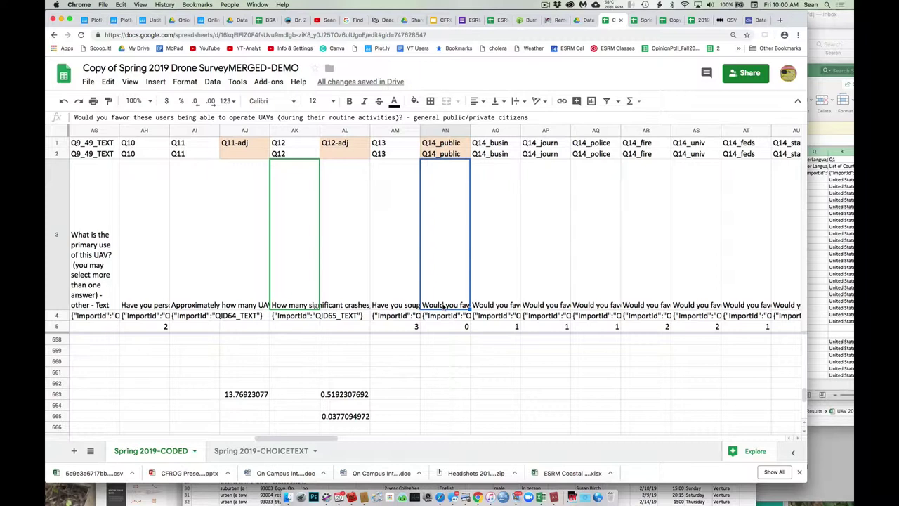
pyautogui.click(460, 341)
pyautogui.scroll(5, 461, 346)
pyautogui.scroll(8, 461, 346)
pyautogui.scroll(3, 460, 346)
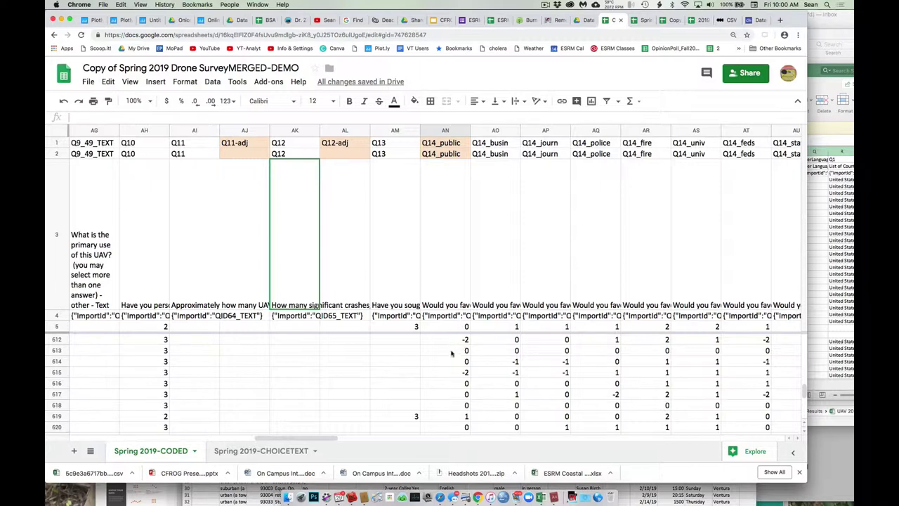
pyautogui.click(452, 343)
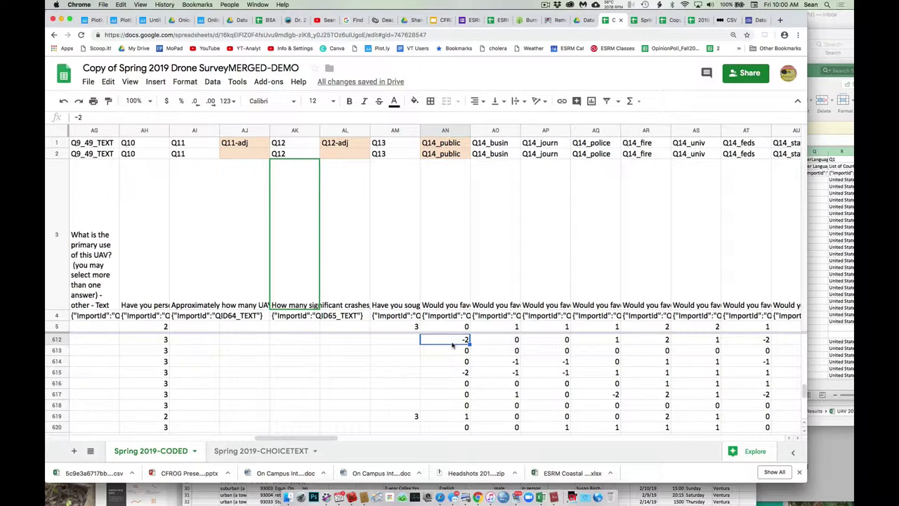
# - Calculate the average Q14_public response in AN663 with =AVERAGE(AN5:AN657)
pyautogui.scroll(-3, 461, 363)
pyautogui.hscroll(-1, 461, 363)
pyautogui.hscroll(-1, 462, 363)
pyautogui.scroll(-5, 462, 363)
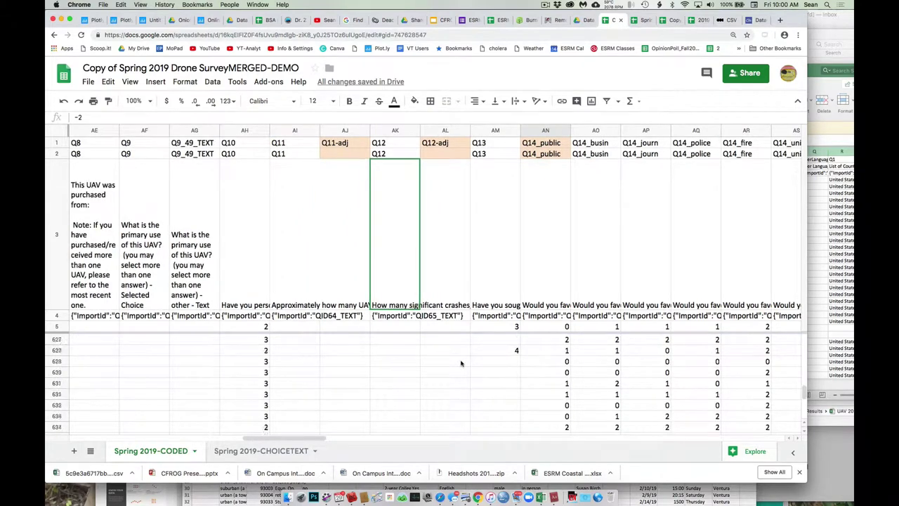
pyautogui.scroll(-10, 461, 363)
pyautogui.scroll(6, 462, 363)
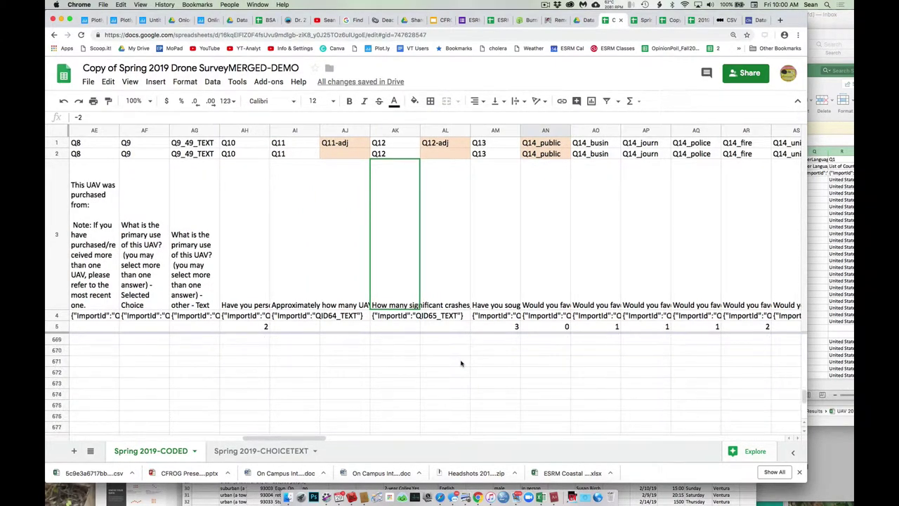
pyautogui.click(543, 406)
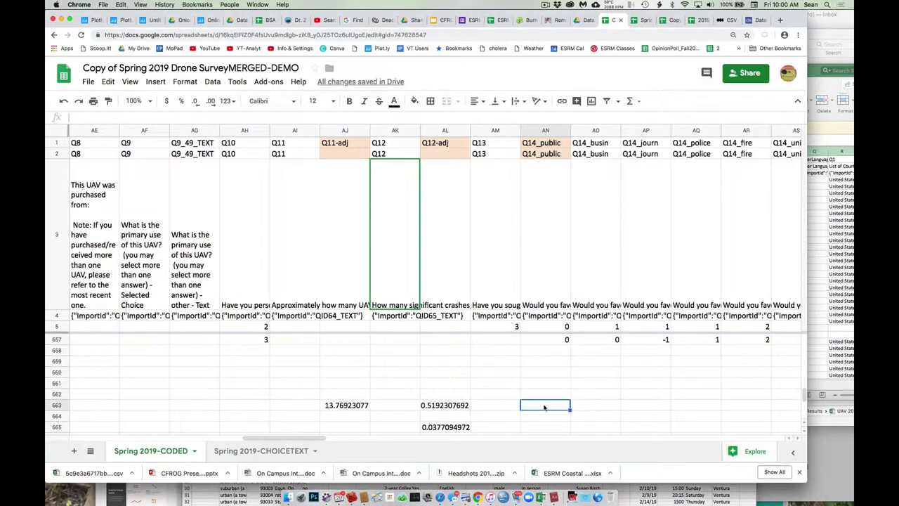
pyautogui.write('=AV')
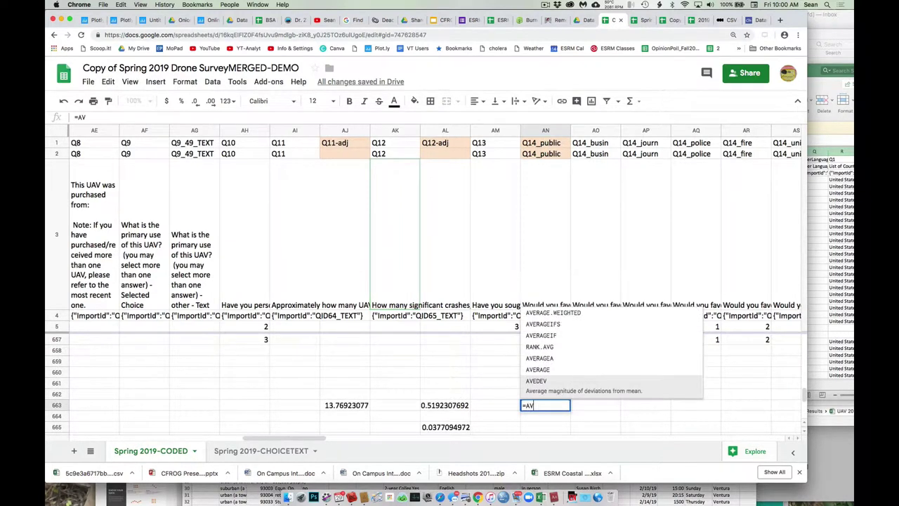
pyautogui.write('ER')
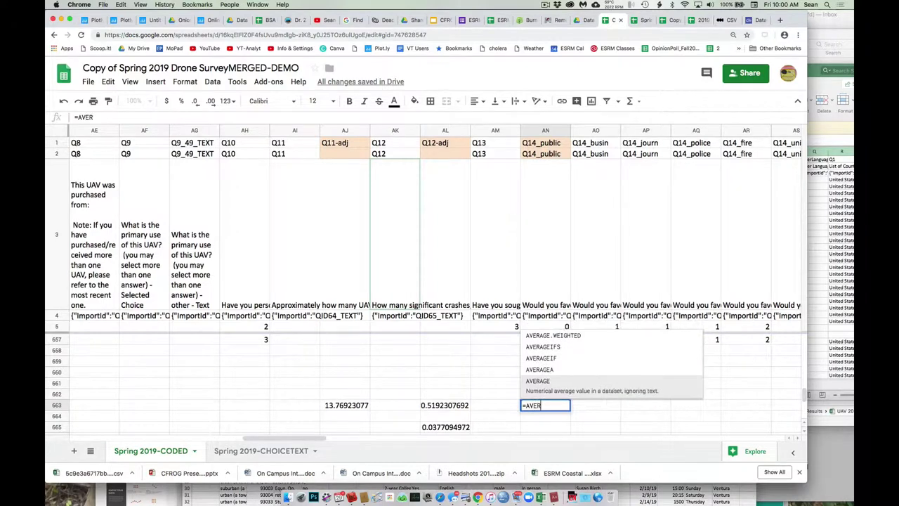
pyautogui.write('AGE(')
pyautogui.click(559, 340)
pyautogui.moveTo(559, 340); pyautogui.dragTo(559, 326)
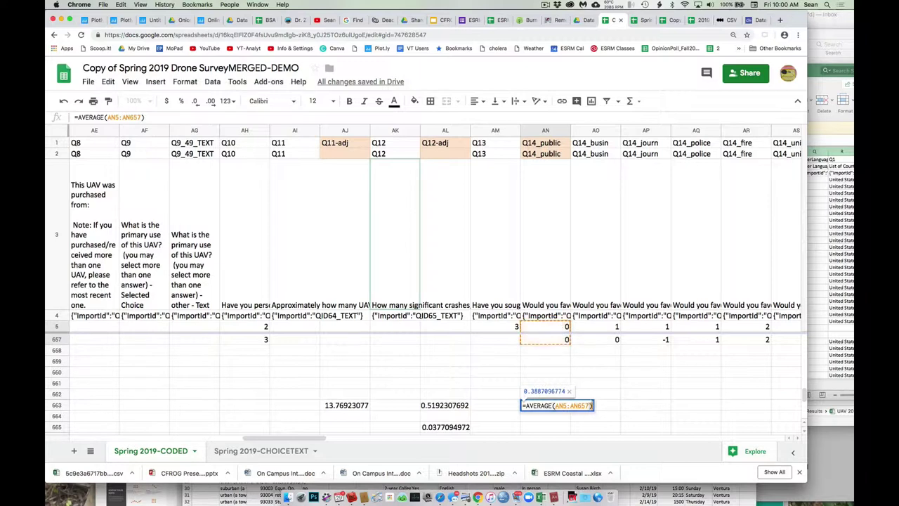
pyautogui.press('Return')
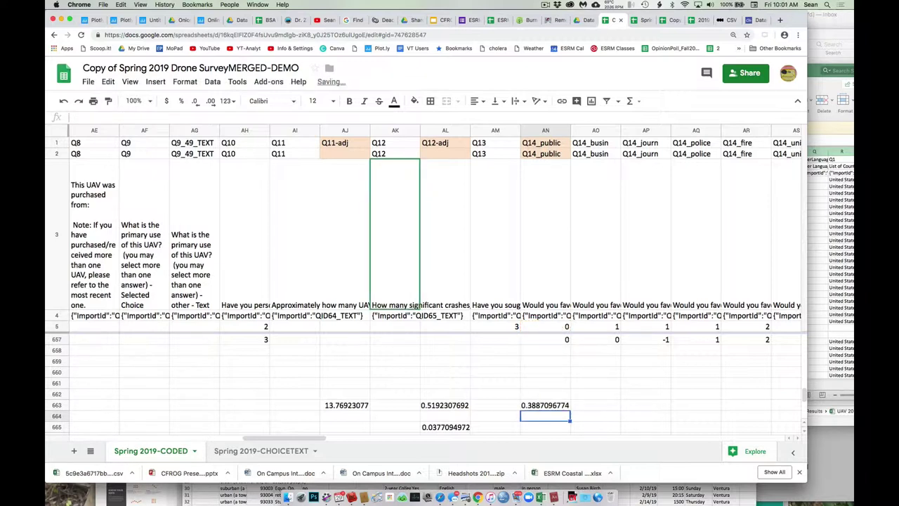
# - Copy the Q14_public average formula from AN663 across AO663 to AU663 for the remaining Q14 user groups through Q14_state
pyautogui.click(545, 405)
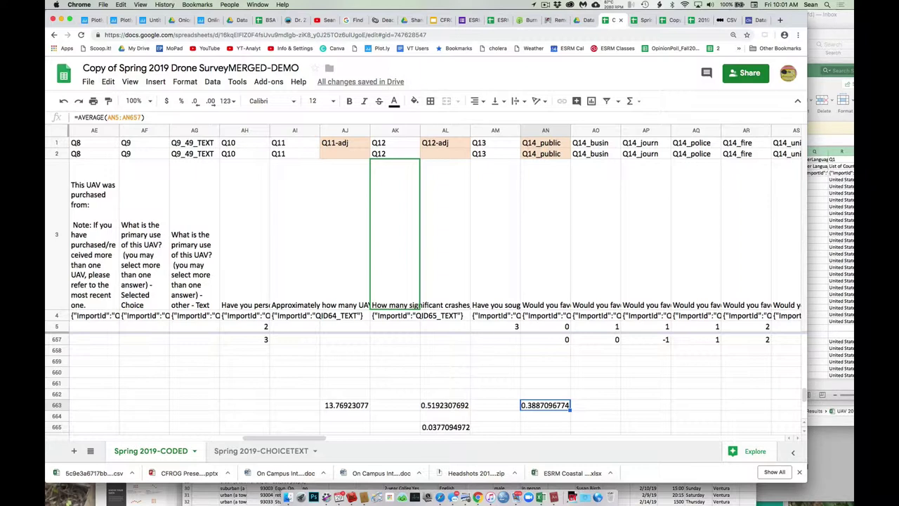
pyautogui.press('Right')
pyautogui.press('Left')
pyautogui.hotkey('ctrl', 'c')
pyautogui.press('Right')
pyautogui.hotkey('ctrl', 'v')
pyautogui.press('Right')
pyautogui.hotkey('ctrl', 'v')
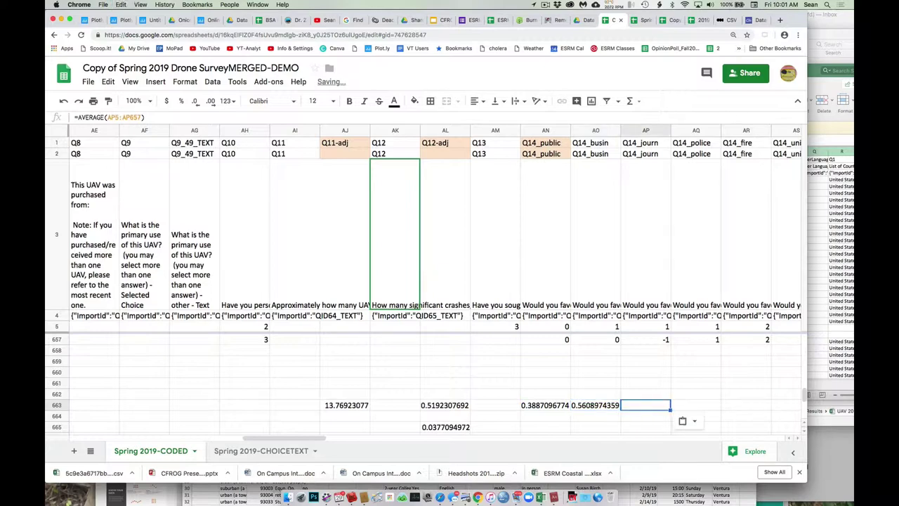
pyautogui.press('Right')
pyautogui.hotkey('ctrl', 'v')
pyautogui.press('Right')
pyautogui.hotkey('ctrl', 'v')
pyautogui.press('Right')
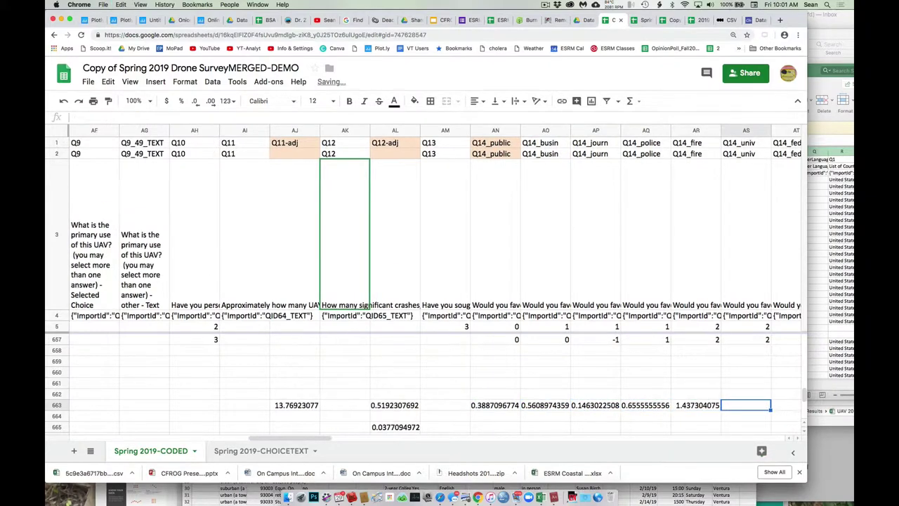
pyautogui.hotkey('ctrl', 'v')
pyautogui.press('Right')
pyautogui.hotkey('ctrl', 'v')
pyautogui.press('Right')
pyautogui.hotkey('ctrl', 'v')
pyautogui.press('Left')
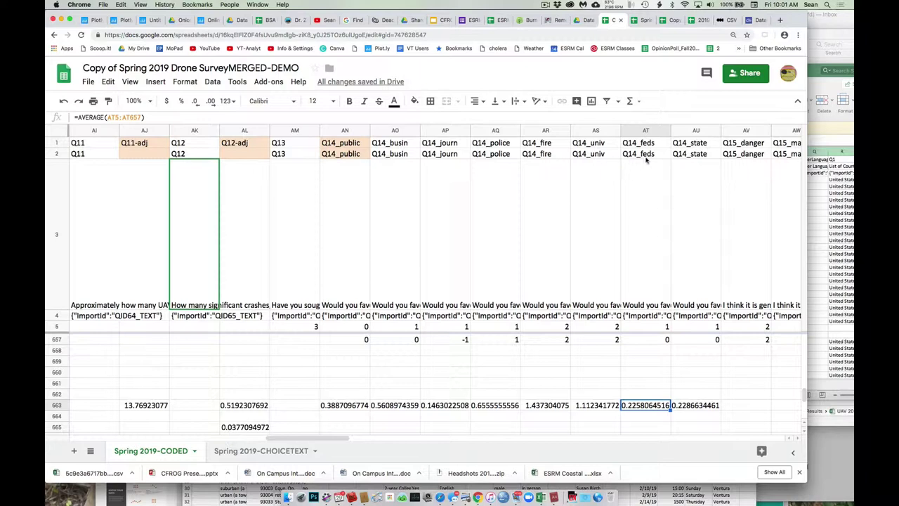
# - Read the Q14_feds and Q14_state question texts in AT3 and AU3 and review the averages across AN663 to AU663
pyautogui.click(654, 300)
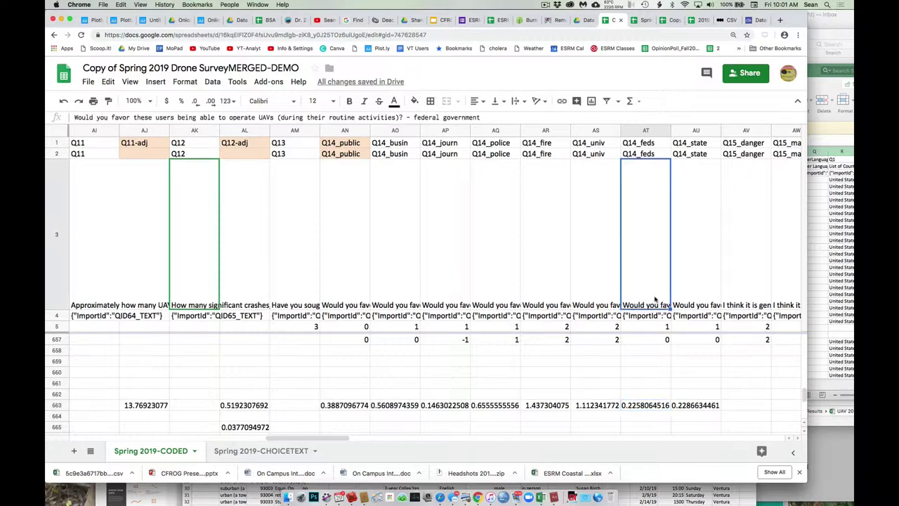
pyautogui.click(696, 162)
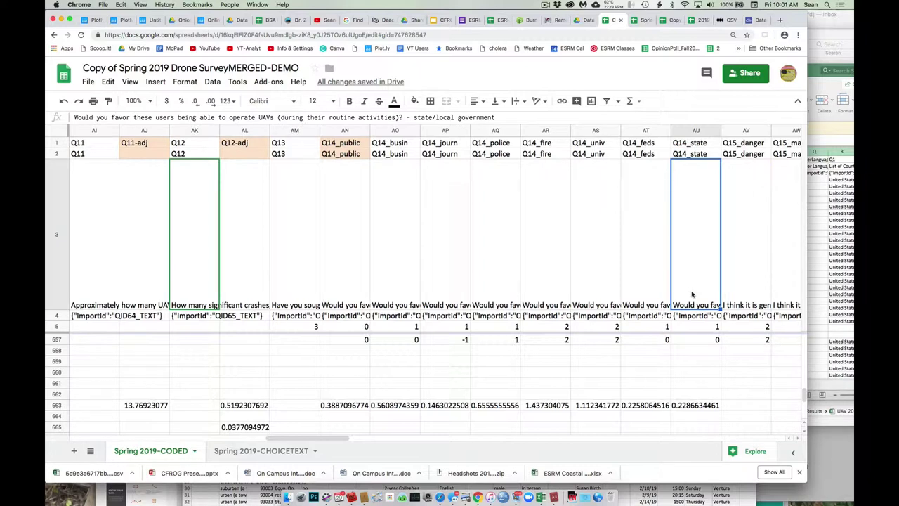
pyautogui.click(695, 405)
pyautogui.press('Left')
pyautogui.press('Left')
pyautogui.press('Left')
pyautogui.press('Left')
pyautogui.press('Left')
pyautogui.press('Left')
pyautogui.press('Left')
pyautogui.press('Right')
pyautogui.press('Right')
pyautogui.press('Right')
pyautogui.press('Right')
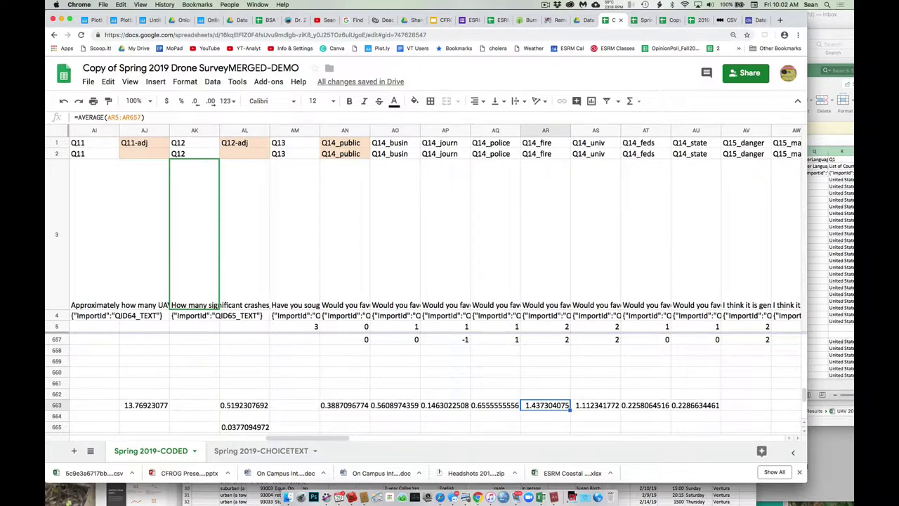
# - Compare the Q14 averages for police, fire and university users in AQ663 to AS663 with those for journalists, businesses and the public
pyautogui.click(596, 405)
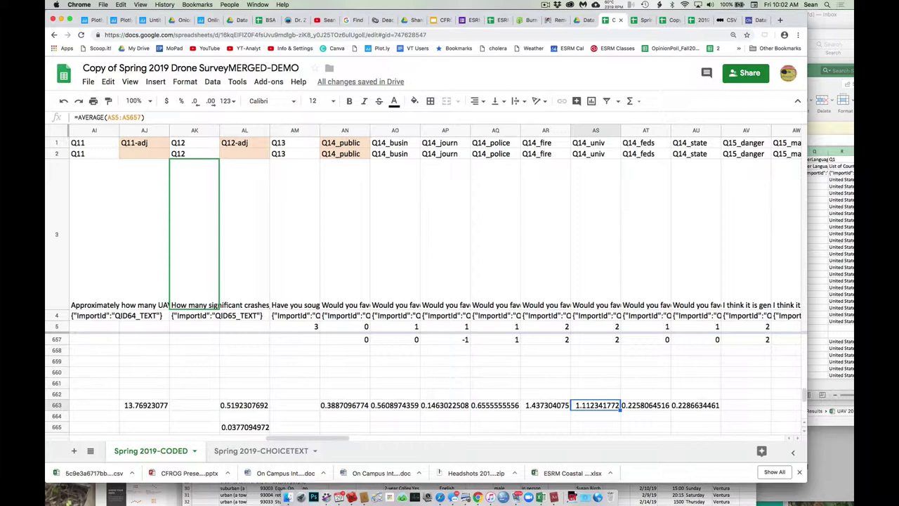
pyautogui.click(546, 405)
pyautogui.click(596, 405)
pyautogui.press('Left')
pyautogui.press('Left')
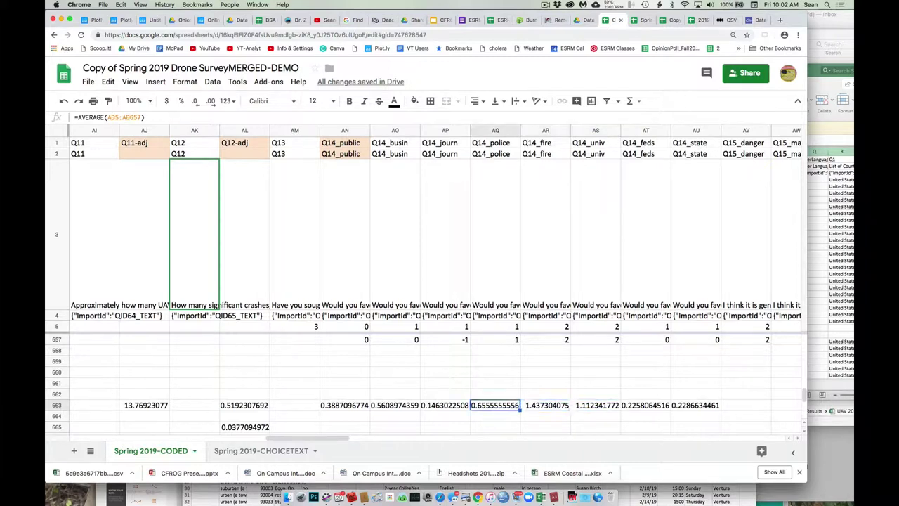
pyautogui.click(547, 405)
pyautogui.click(495, 405)
pyautogui.click(546, 405)
pyautogui.click(495, 405)
pyautogui.click(547, 405)
pyautogui.click(596, 405)
pyautogui.click(546, 405)
pyautogui.click(495, 406)
pyautogui.click(445, 405)
pyautogui.click(394, 406)
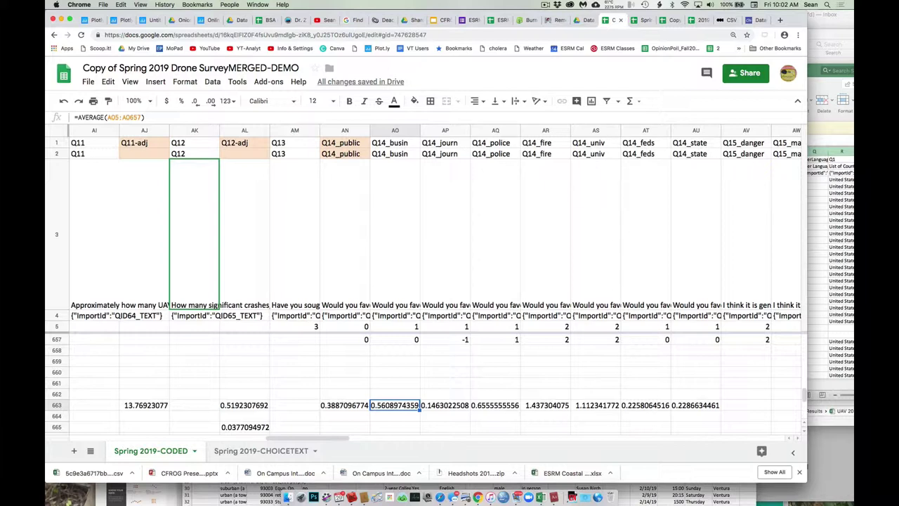
pyautogui.click(345, 405)
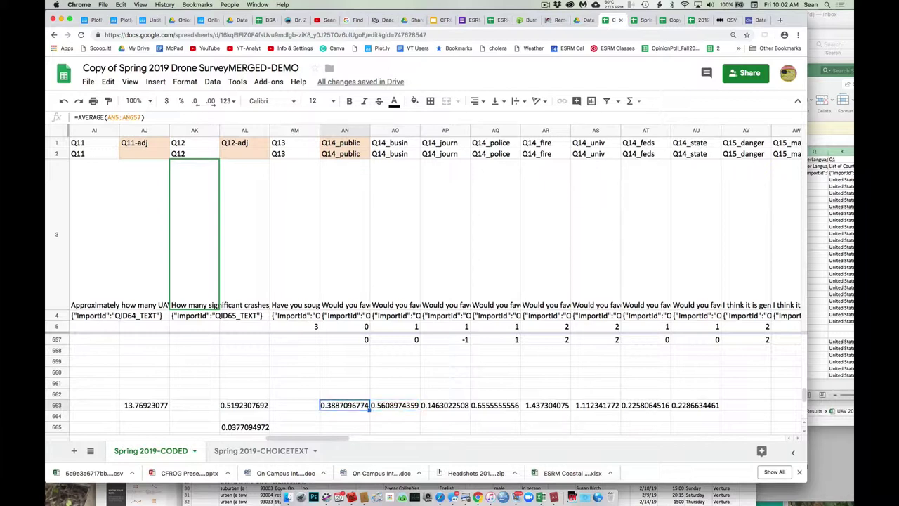
# - Compare the Q14_feds and Q14_state averages in AT663 and AU663 with the other user groups back to Q14_journ in AP663
pyautogui.press('Right')
pyautogui.press('Right')
pyautogui.press('Right')
pyautogui.press('Right')
pyautogui.press('Right')
pyautogui.press('Right')
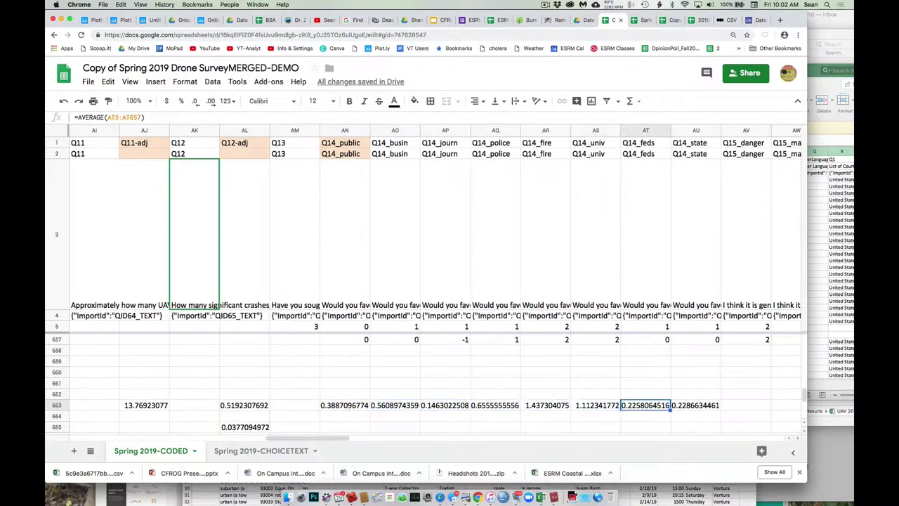
pyautogui.press('Right')
pyautogui.press('Left')
pyautogui.press('Right')
pyautogui.press('Left')
pyautogui.press('Right')
pyautogui.press('Left')
pyautogui.press('Left')
pyautogui.press('Left')
pyautogui.press('Left')
pyautogui.press('Left')
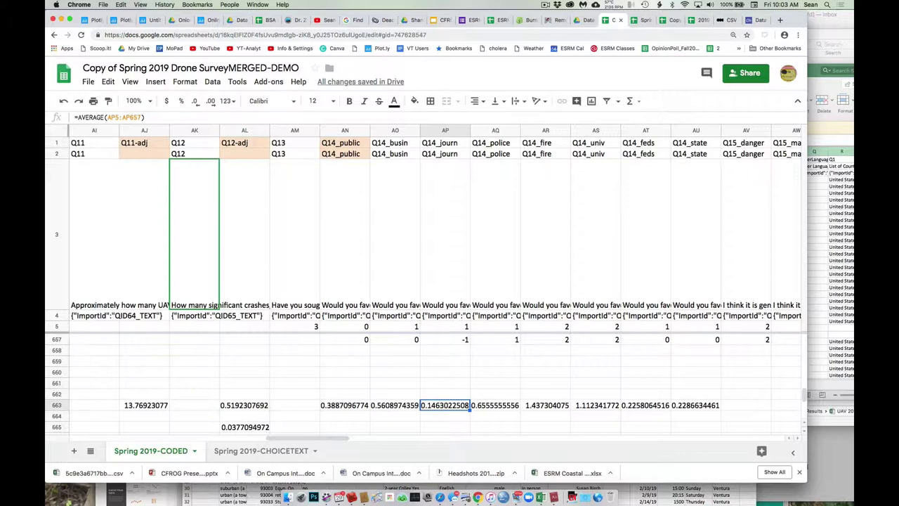
# - Look at the text answers in the Spring 2019-CHOICETEXT sheet and return to the Spring 2019-CODED sheet
pyautogui.click(295, 457)
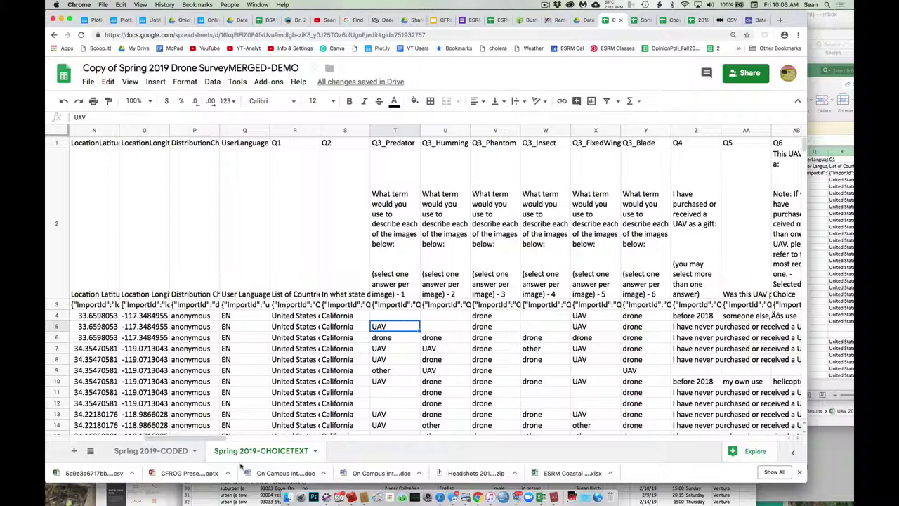
pyautogui.click(179, 455)
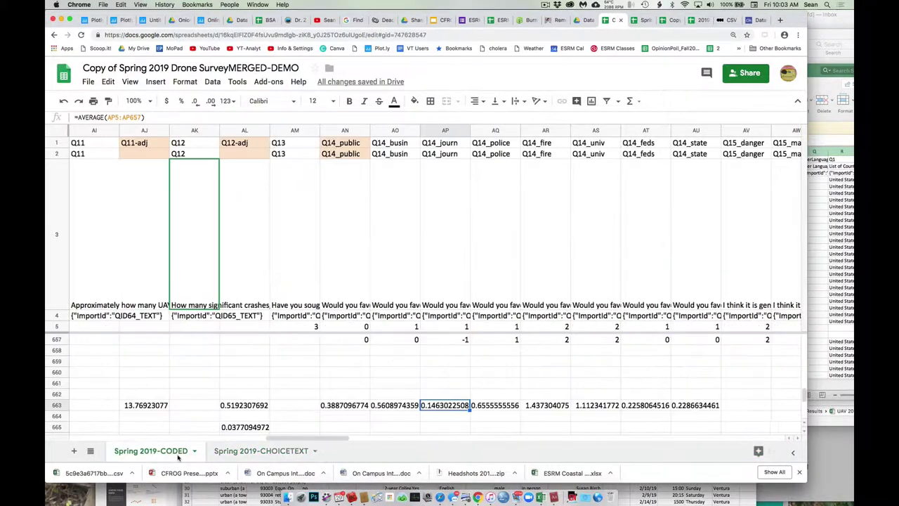